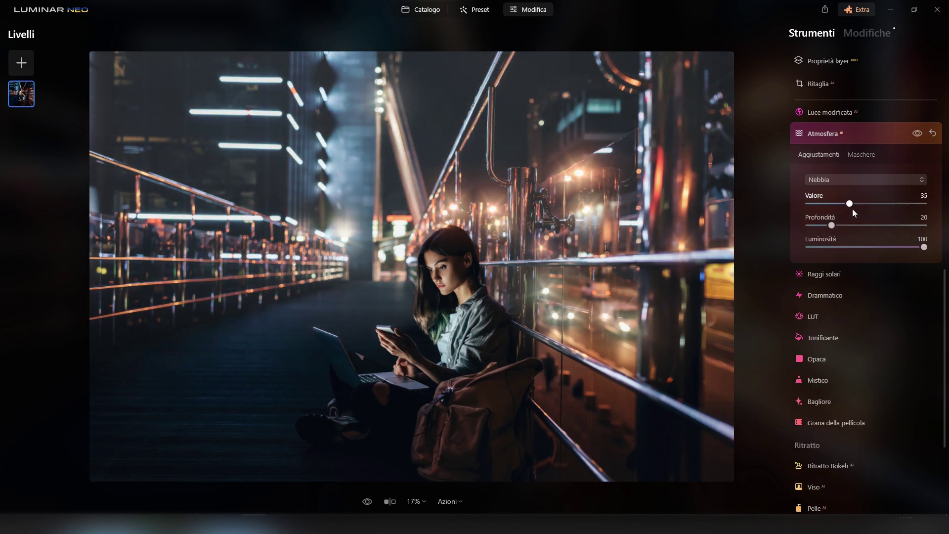
- Compare the night bridge photo with and without the Atmosfera fog effect
click(916, 133)
click(917, 134)
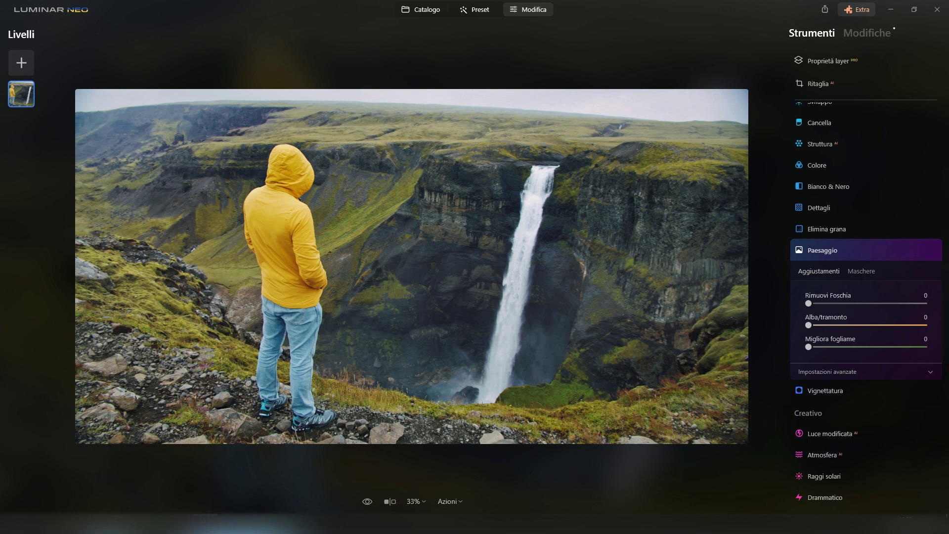
- Set the waterfall photo's Migliora fogliame to 15 and Tonalità del fogliame to -46, raise Alba/tramonto, and compare with the original
mouse_move(808, 347)
mouse_down()
mouse_move(844, 347)
mouse_move(824, 347)
mouse_up()
click(817, 372)
drag(879, 396, 841, 401)
click(827, 349)
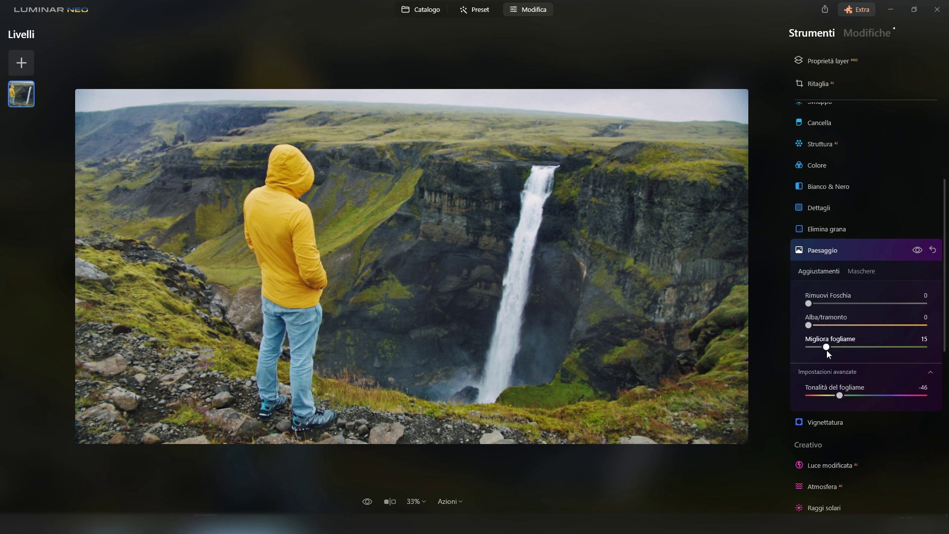
drag(808, 325, 835, 307)
click(917, 250)
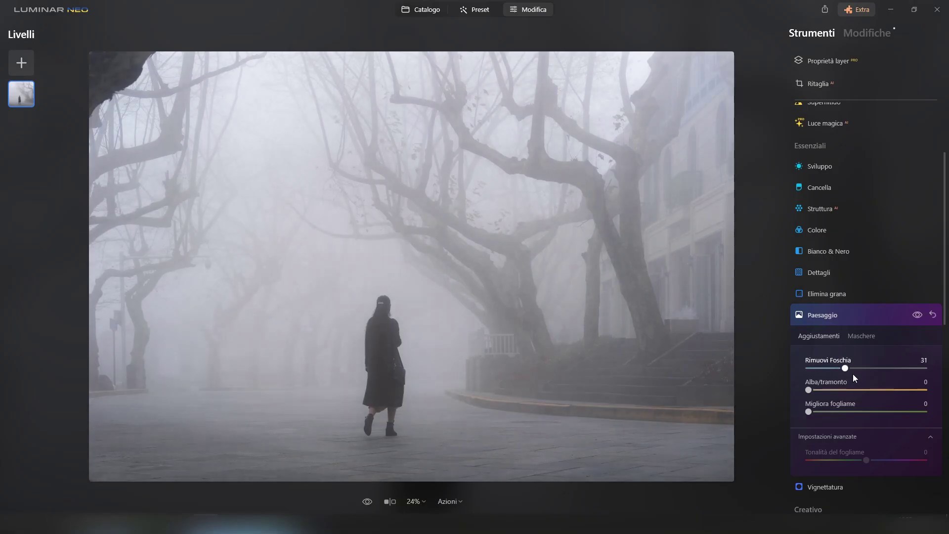
- Increase the Rimuovi Foschia amount on the foggy photo of the woman under the trees
drag(852, 374, 872, 374)
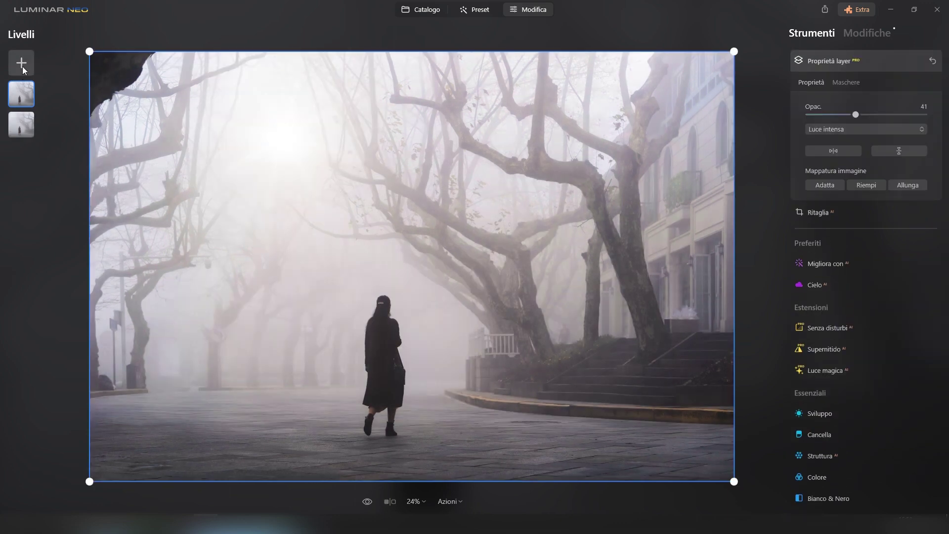
- Add a dark warm light-leak overlay from the Perdite di luce collection as a new layer on the foggy photo
click(22, 67)
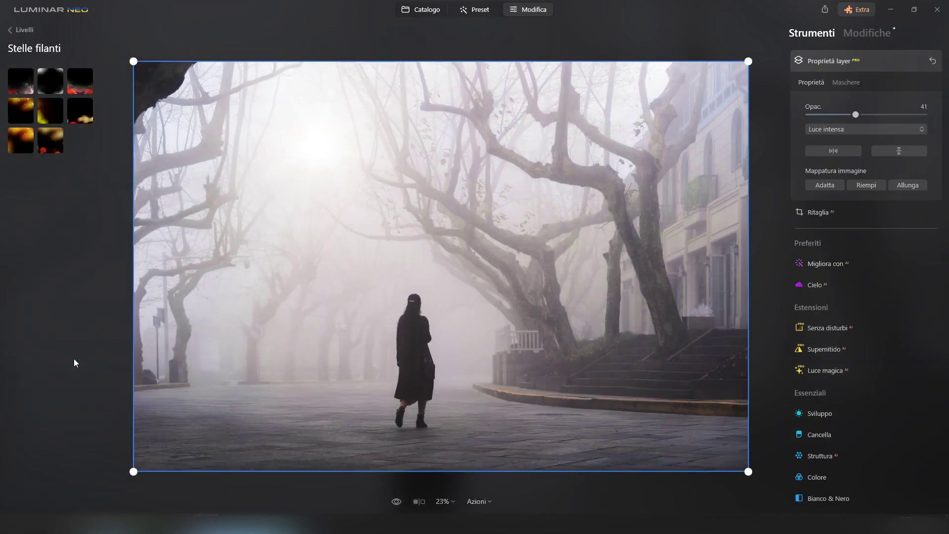
click(93, 313)
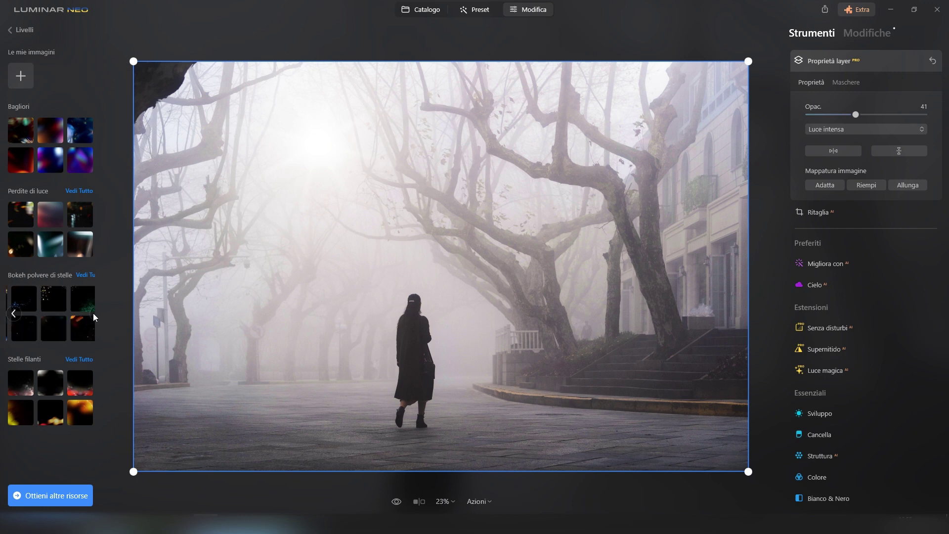
click(88, 232)
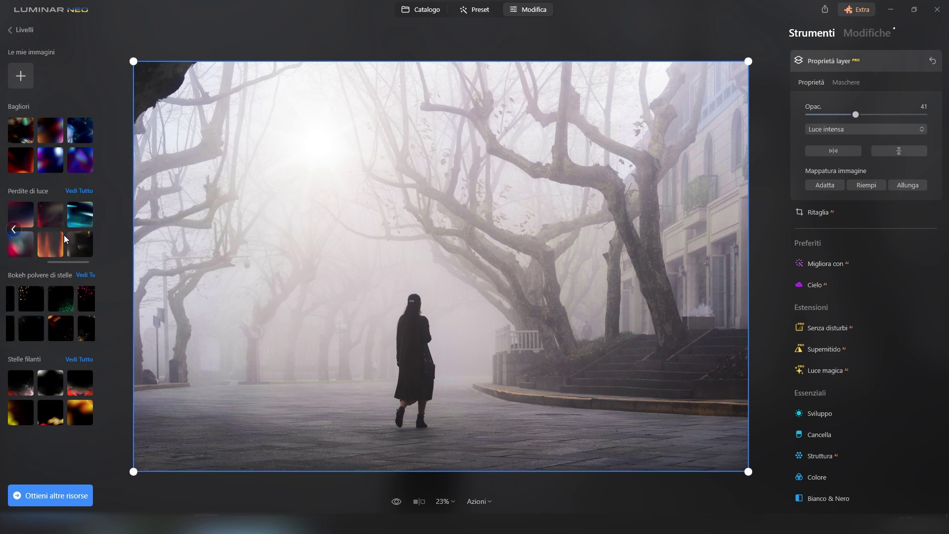
click(82, 248)
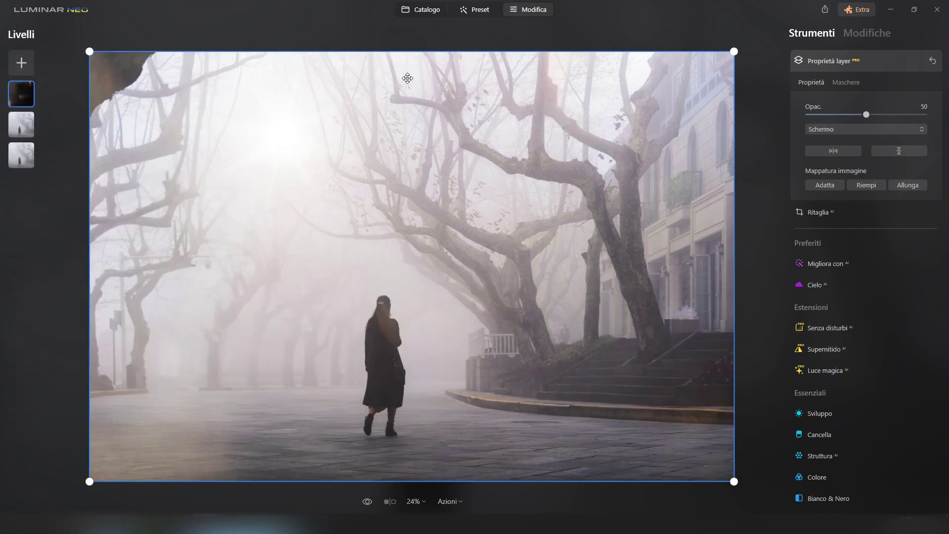
- Set the light-leak layer's opacity to 44 and flip it horizontally and vertically
drag(893, 120, 857, 123)
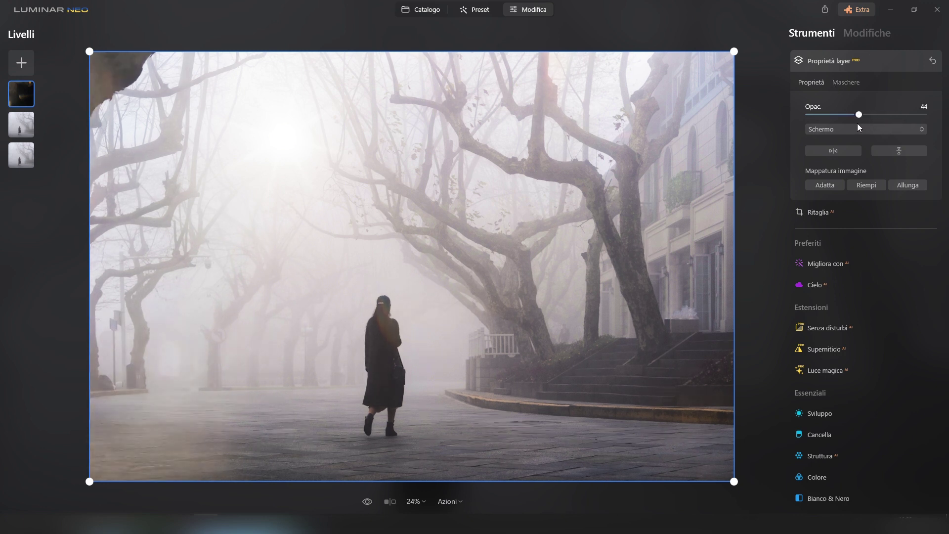
click(840, 152)
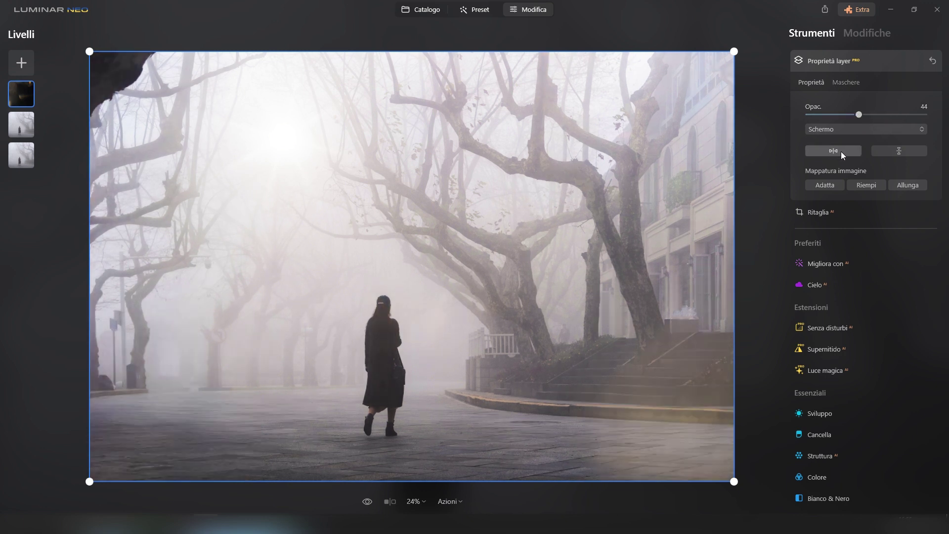
click(897, 148)
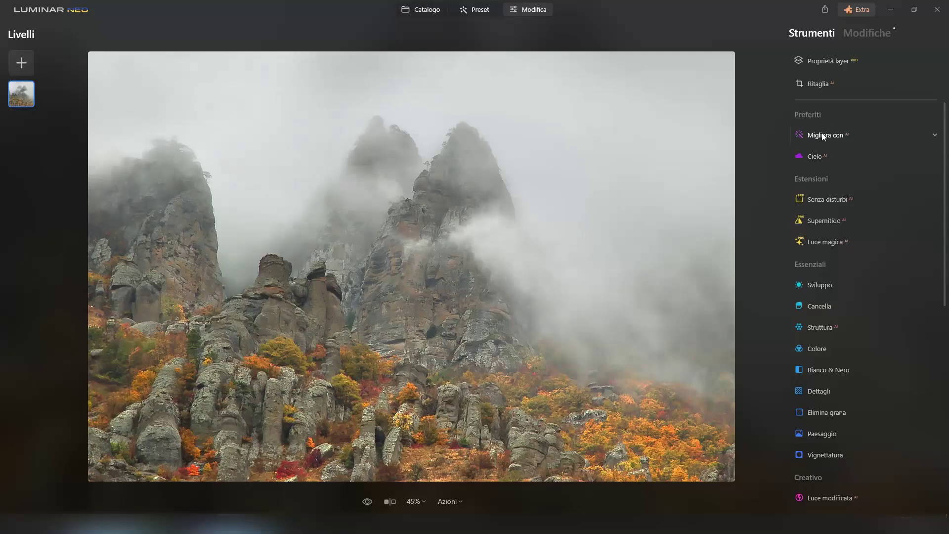
- Apply Migliora con AI to the misty rock photo with Accento at 80 and compare it with the original
click(821, 133)
drag(808, 189, 902, 189)
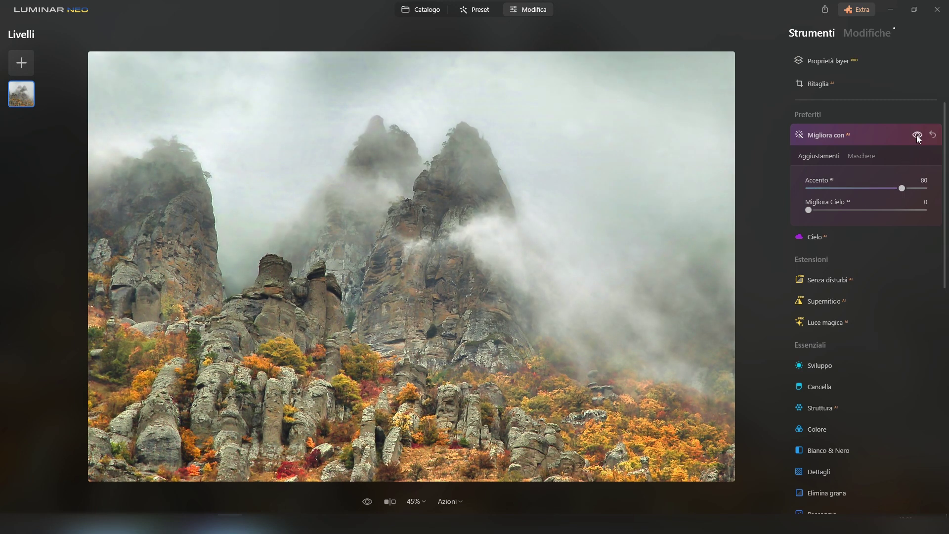
click(916, 136)
click(916, 135)
click(917, 136)
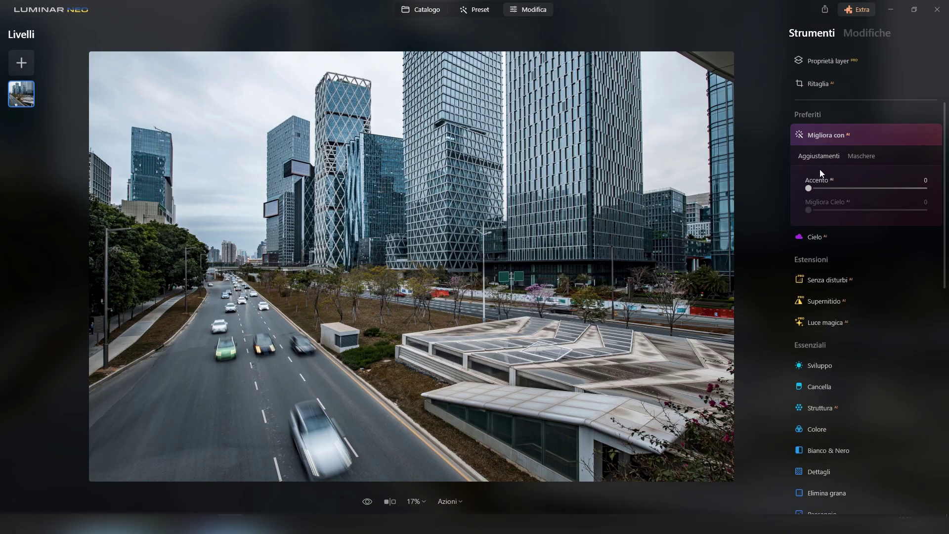
- Set Accento to 68 and Migliora Cielo to 38 on the city skyscraper photo, and compare with the original
drag(808, 189, 888, 188)
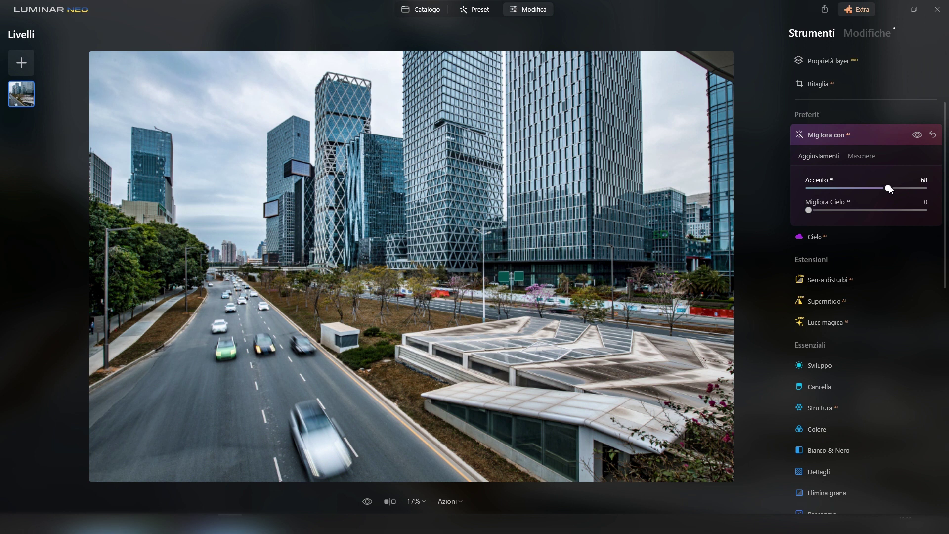
drag(809, 210, 852, 210)
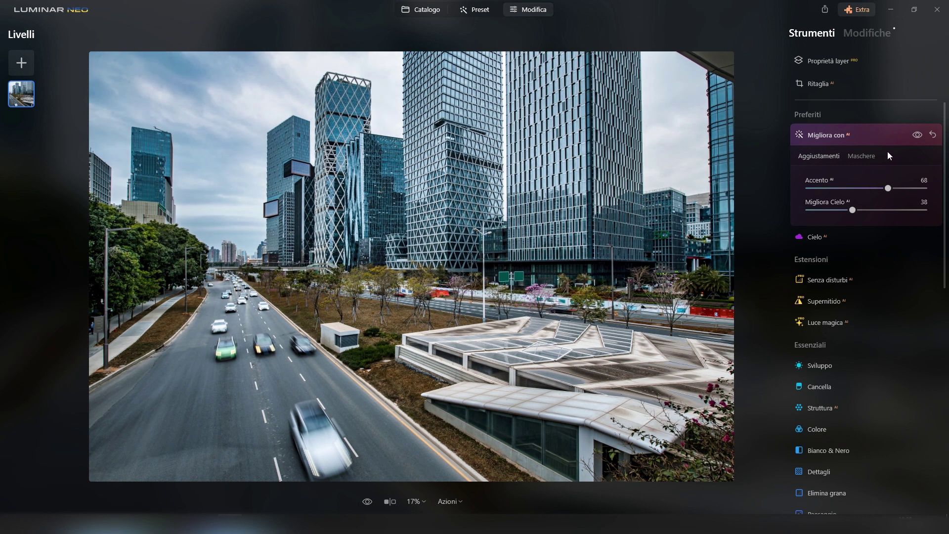
click(918, 136)
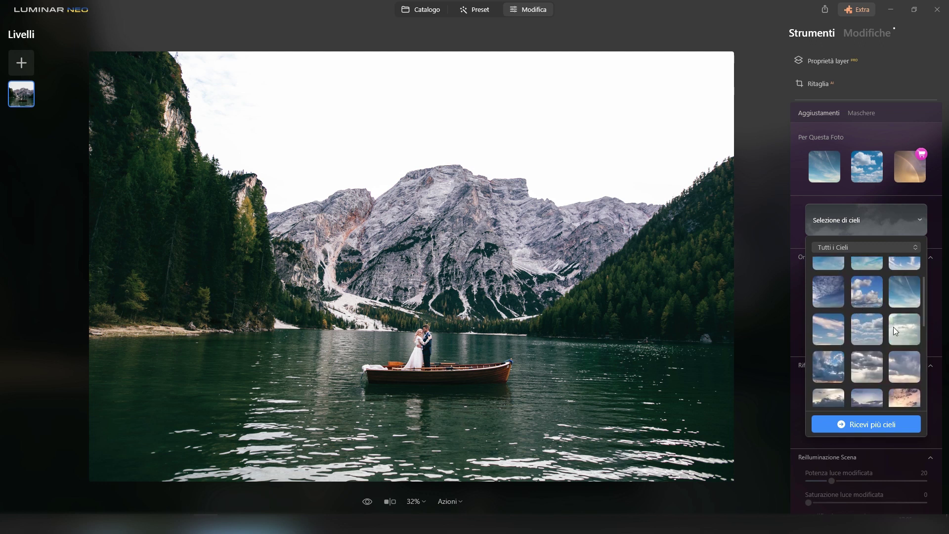
- Try several replacement skies on the mountain lake photo, including Dramatic Sky 1, Dramatic Sky 5, Dramatic Sunset 2 and Sunset 4
click(894, 327)
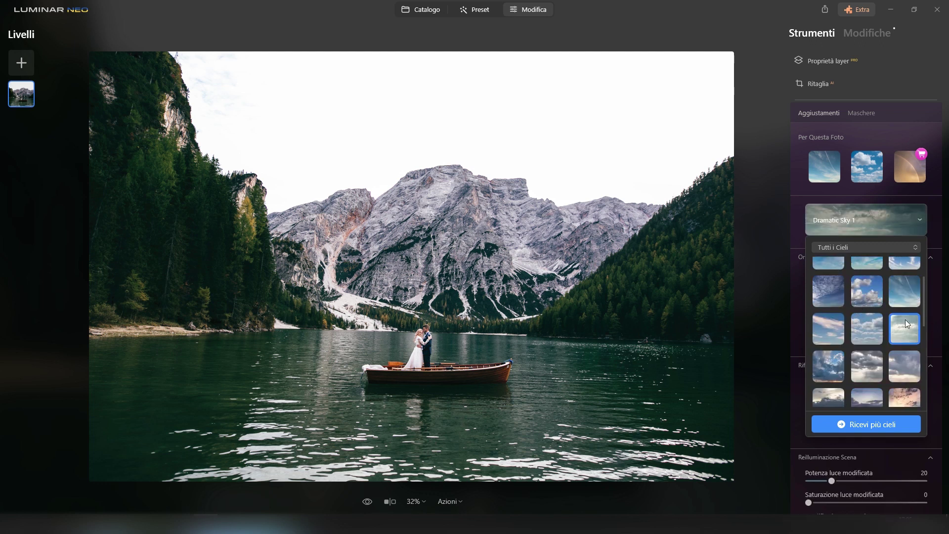
scroll(870, 319, down, 2)
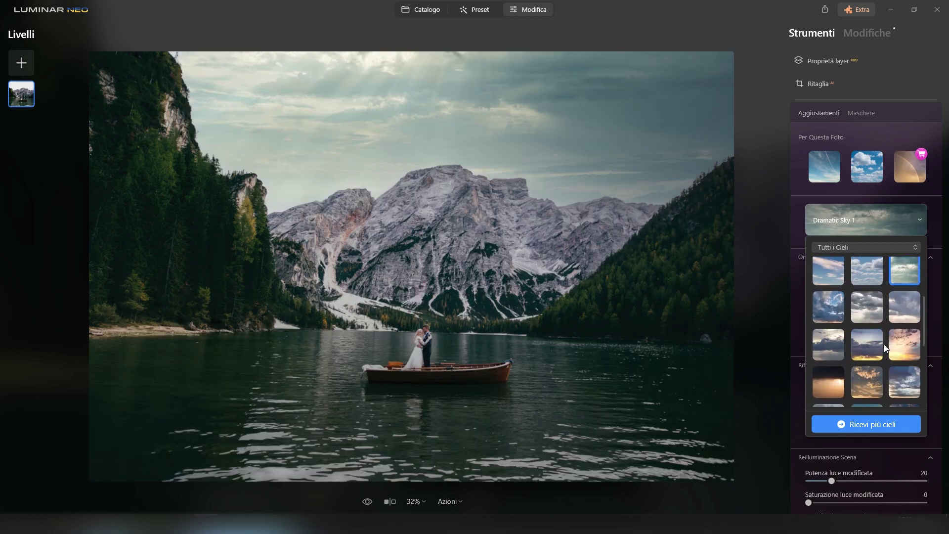
click(853, 301)
click(832, 346)
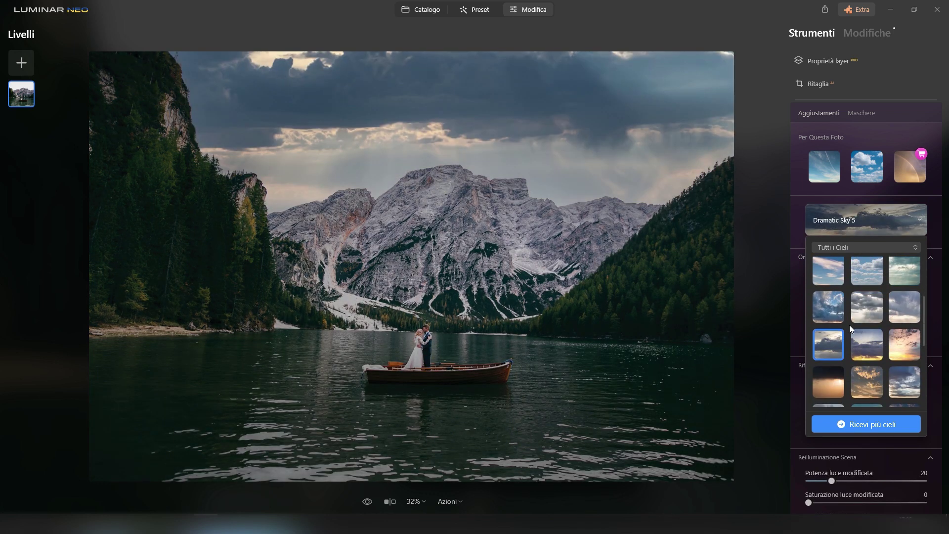
scroll(845, 317, down, 1)
click(833, 327)
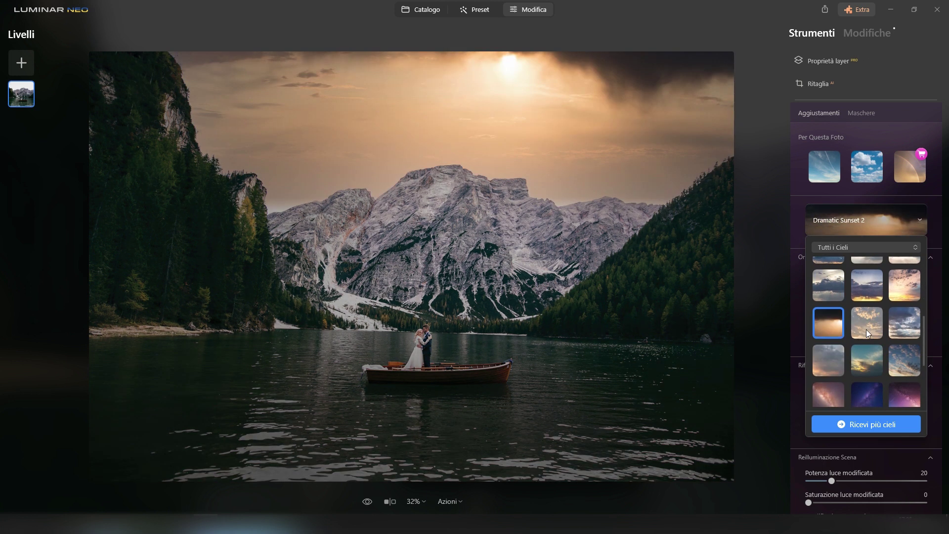
click(866, 327)
click(828, 285)
scroll(870, 351, down, 3)
click(871, 355)
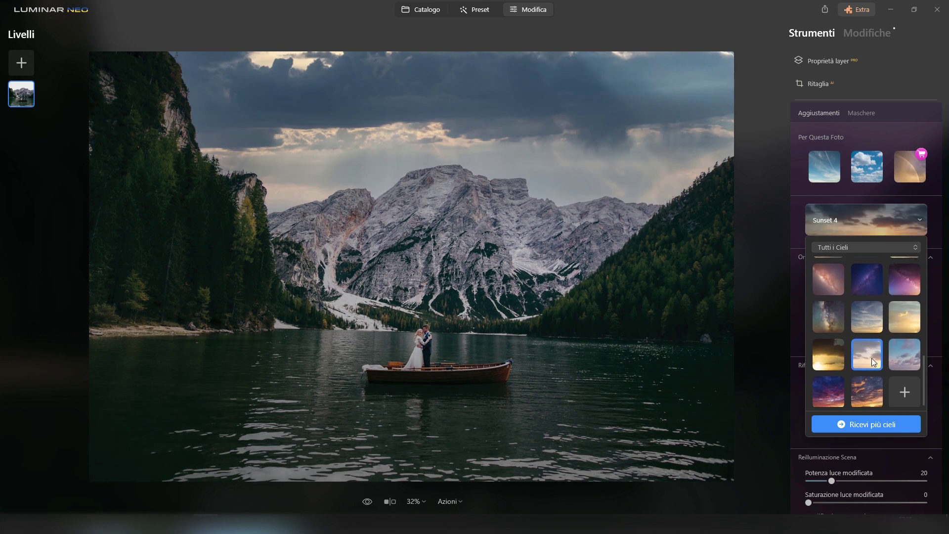
- Replace the mountain lake photo's sky with the grey cloudy one showing soft sun rays
scroll(879, 337, up, 3)
scroll(865, 423, down, 5)
scroll(857, 354, up, 2)
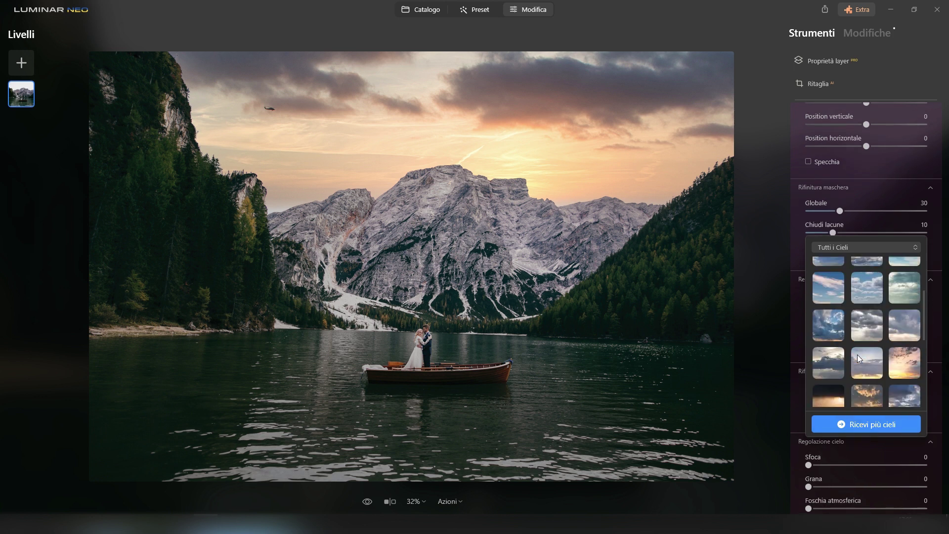
click(869, 310)
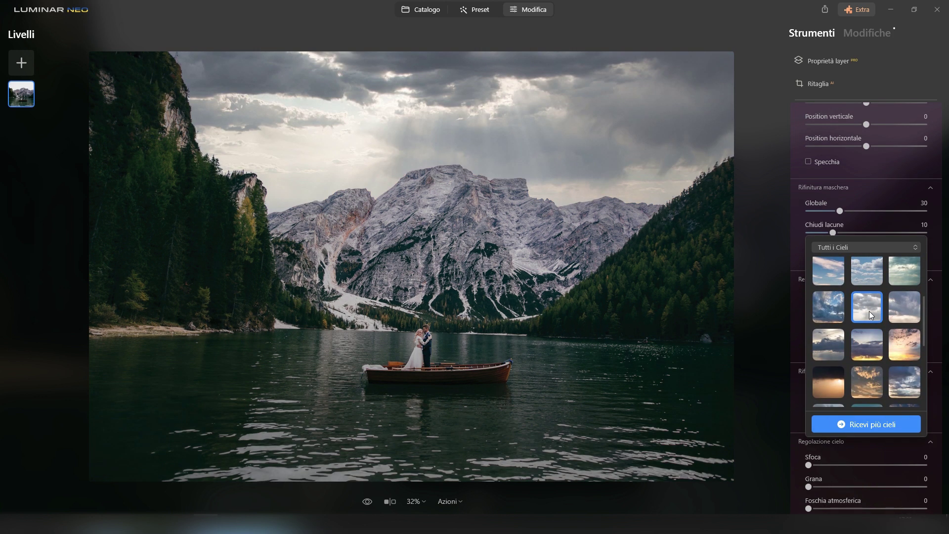
- Set the new sky's Sfoca to 11 and adjust its Foschia atmosferica and Luminosità
click(857, 457)
scroll(840, 425, down, 3)
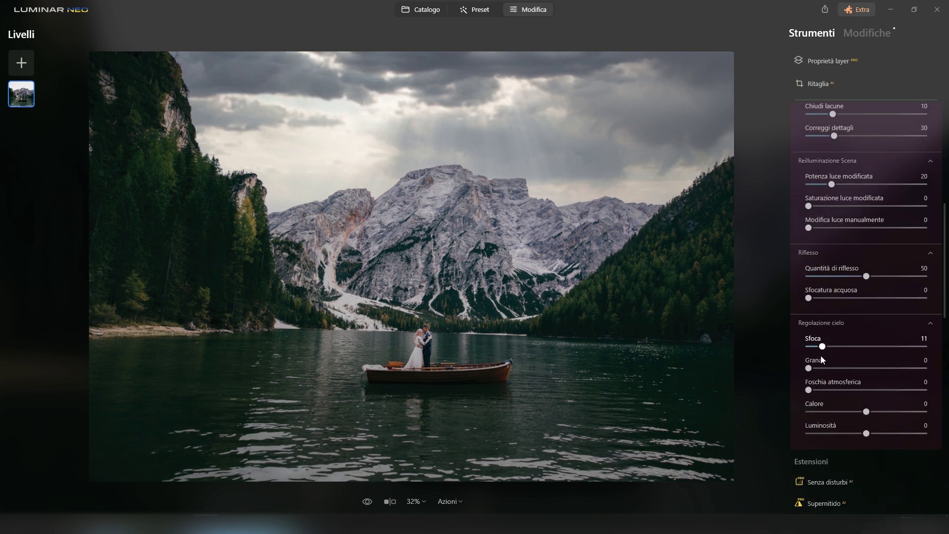
drag(812, 390, 879, 434)
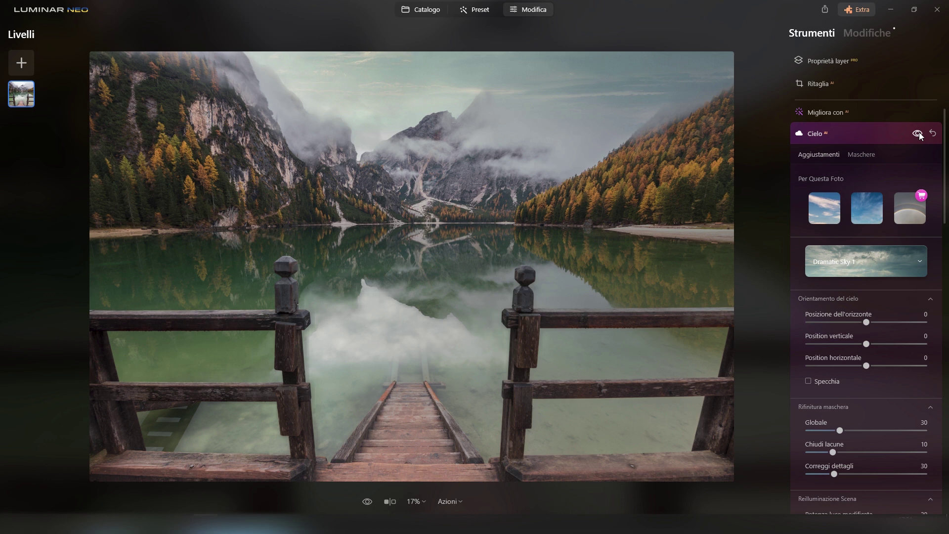
- Compare the lake pier photo with and without the Dramatic Sky 1 replacement
click(917, 134)
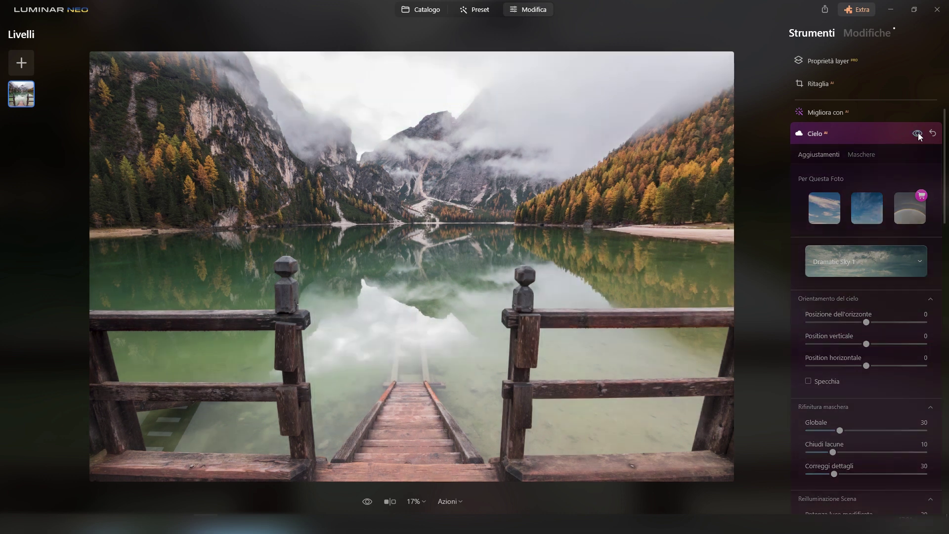
click(917, 134)
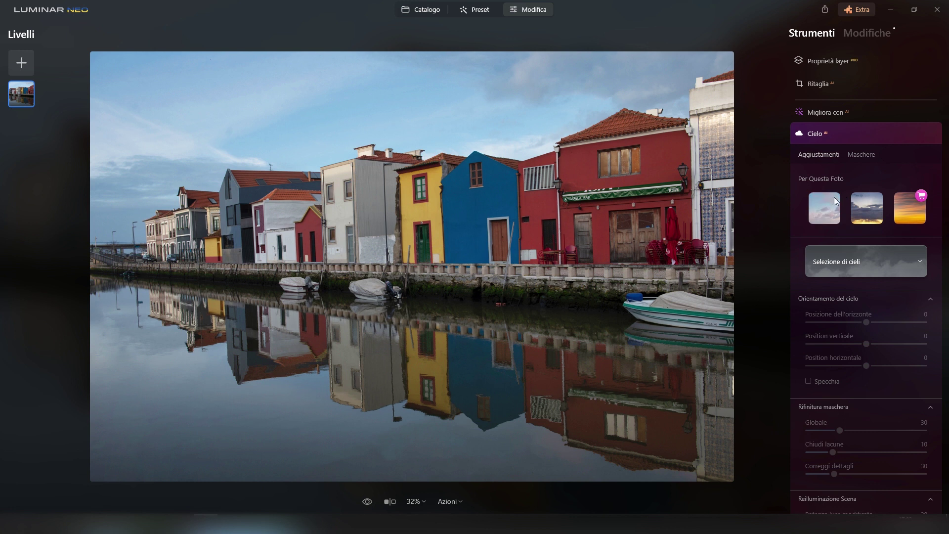
- Replace the sky above the colourful canal houses with Sunset Clouds 1 and set Posizione dell'orizzonte to -9
click(870, 207)
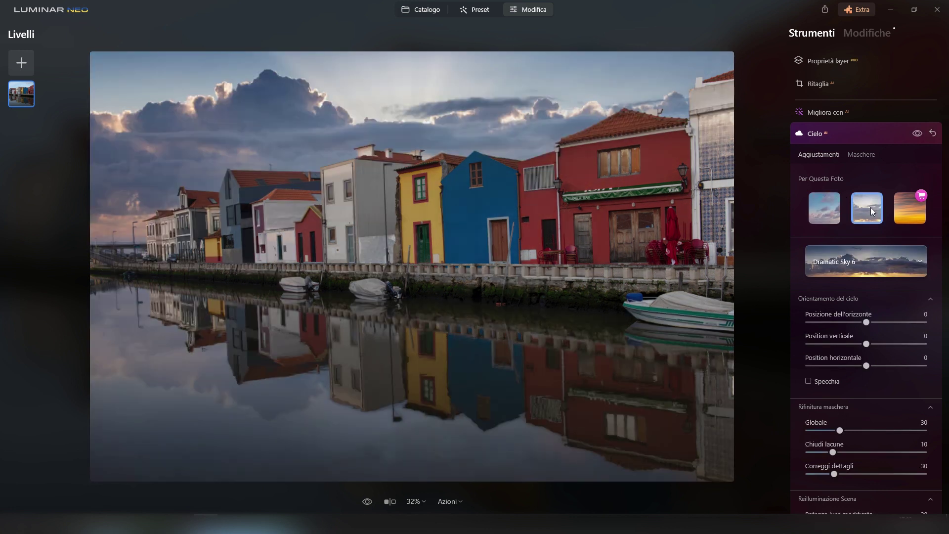
click(824, 207)
drag(866, 322, 860, 322)
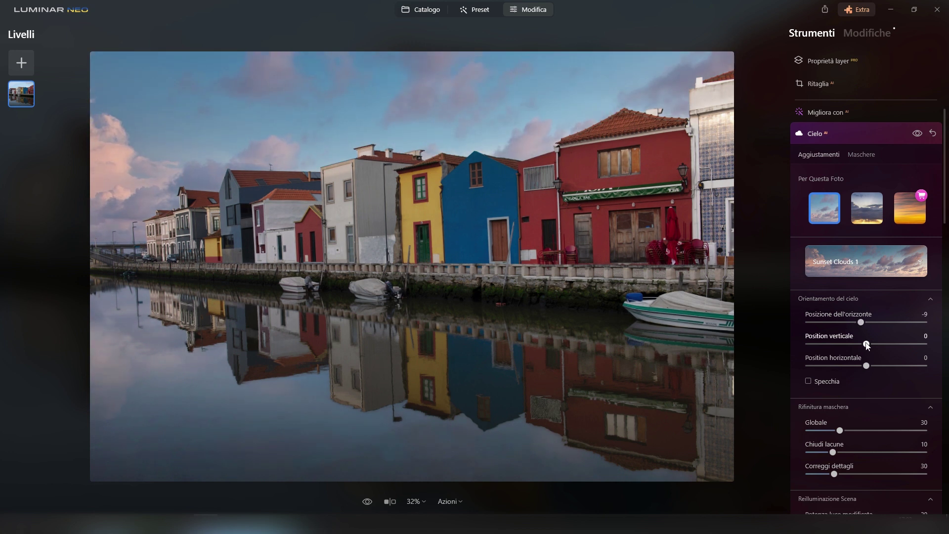
- Set the sky mask's Globale to 53 and relight the scene with Potenza 49, Saturazione 37 and Modifica luce manualmente 22
click(869, 430)
scroll(848, 376, down, 3)
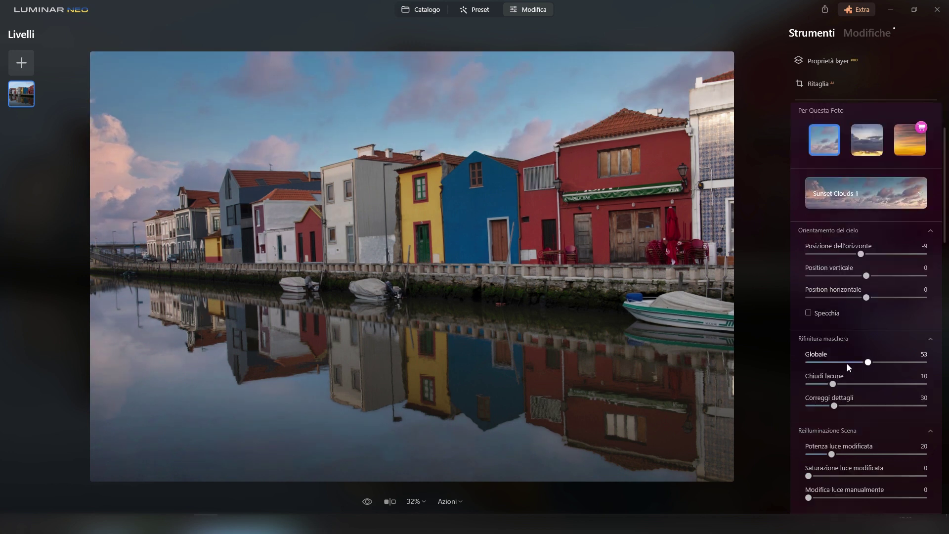
click(866, 404)
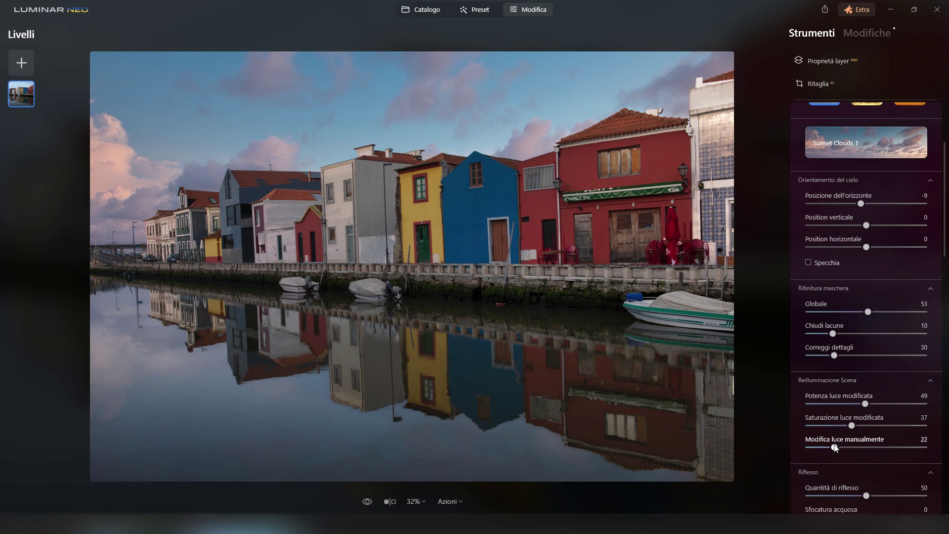
- Raise the Accento amount of Migliora con AI on the canal houses photo
scroll(825, 158, up, 3)
click(821, 117)
click(834, 188)
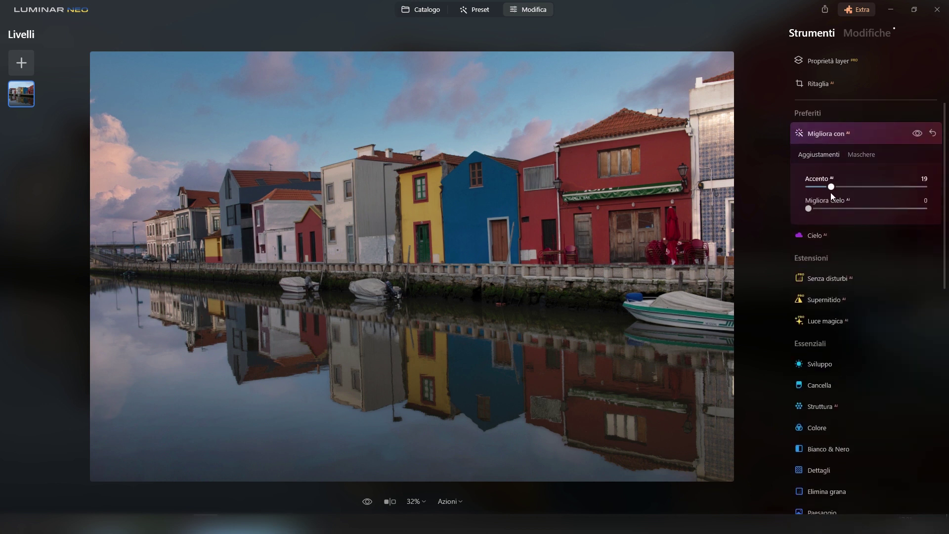
drag(837, 186, 870, 188)
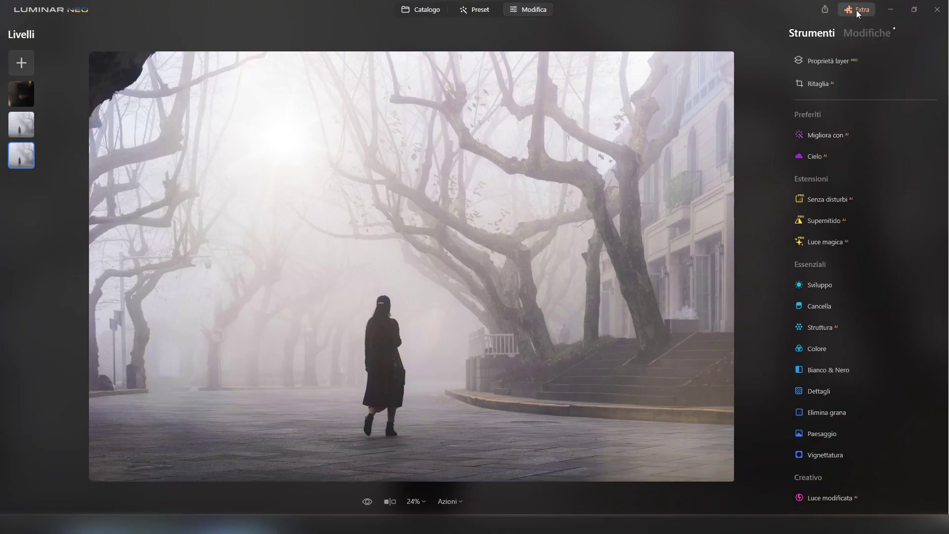
- Open the Extra store and look through the available Luminar Neo extensions
click(858, 10)
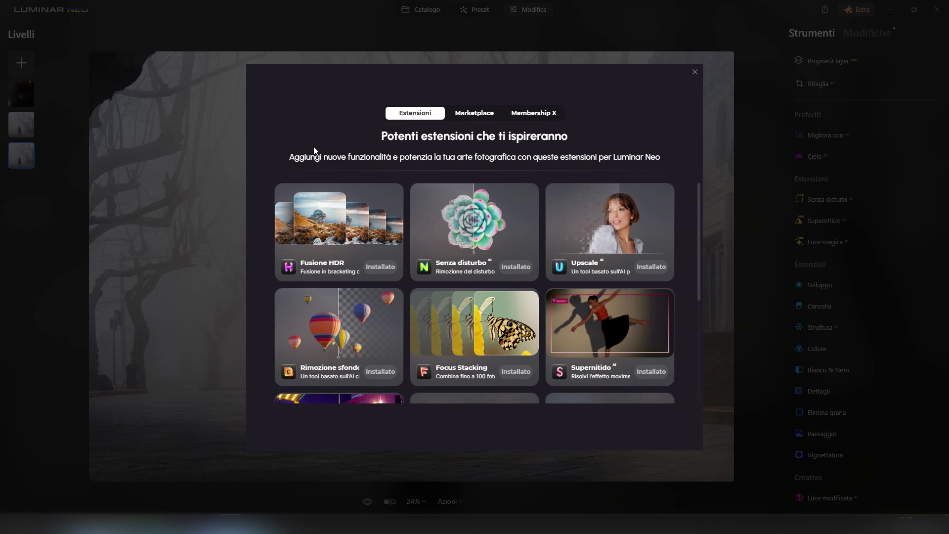
scroll(598, 240, down, 2)
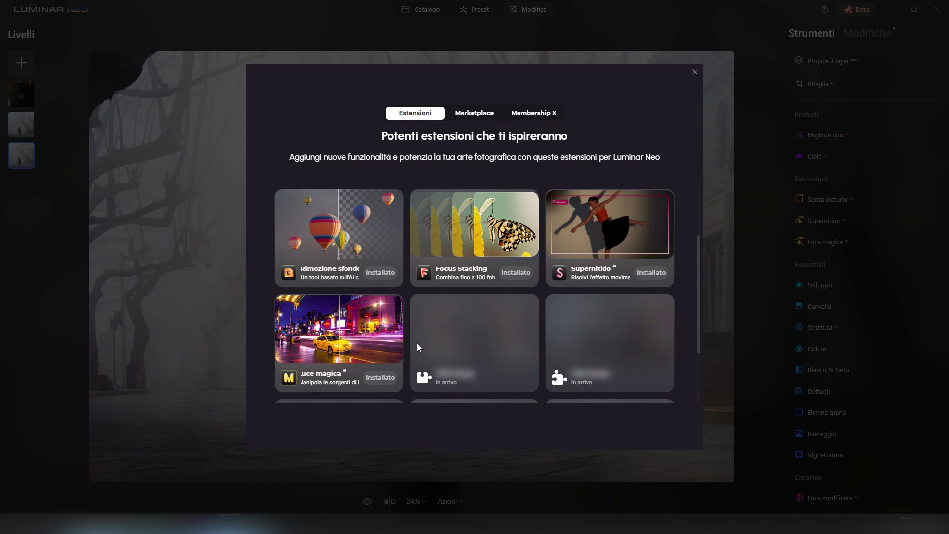
- Look over the rest of the Estensioni list in the Extra store, including the upcoming extensions
scroll(602, 334, down, 2)
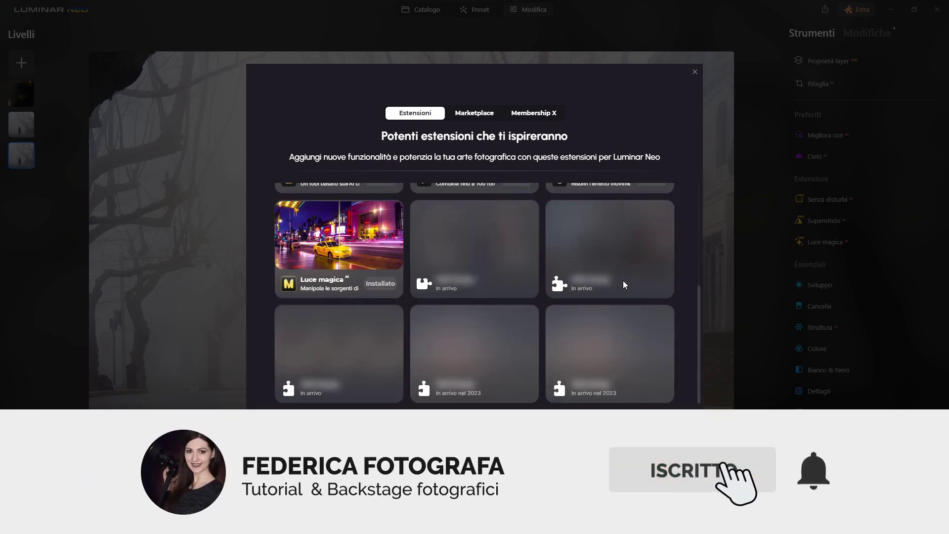
scroll(358, 290, up, 3)
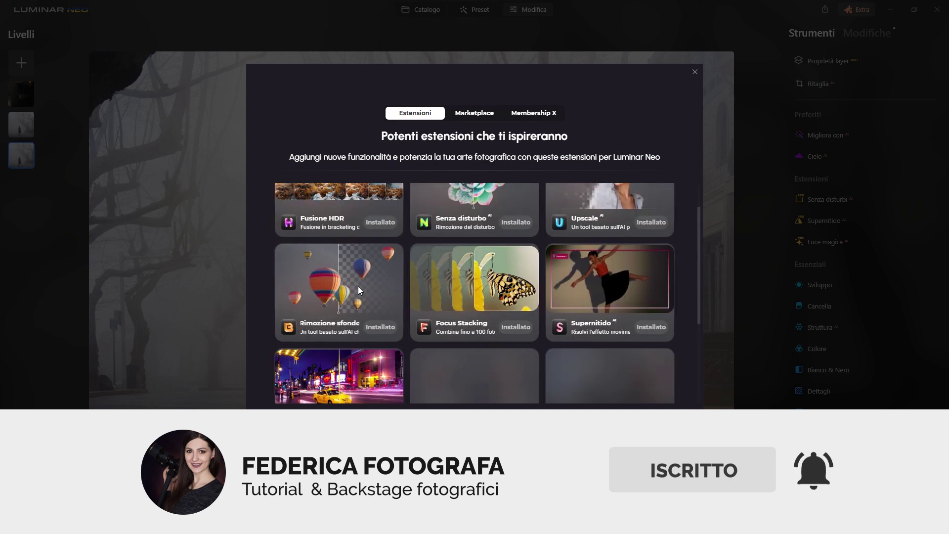
scroll(358, 290, up, 1)
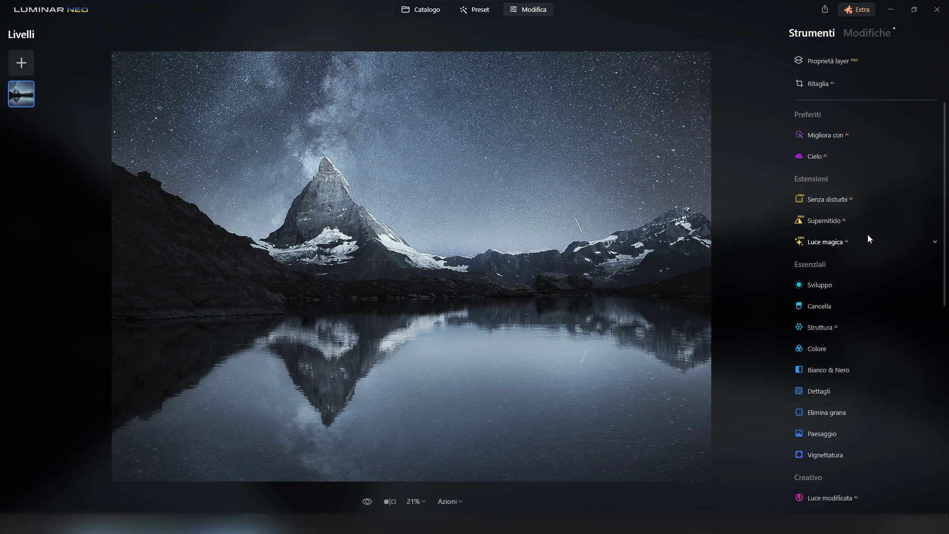
- Denoise the starry mountain lake photo with Senza disturbi at Bassa and compare the result with the original
click(828, 200)
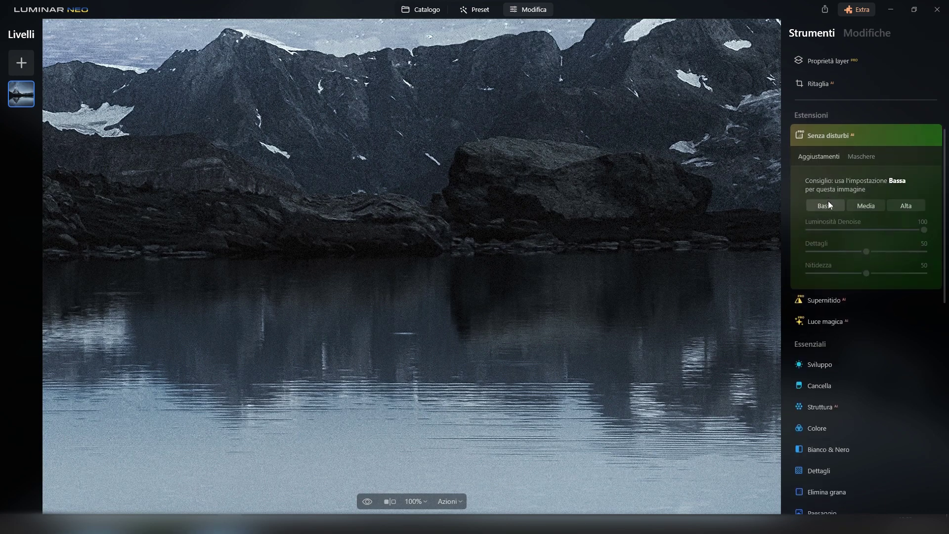
click(811, 201)
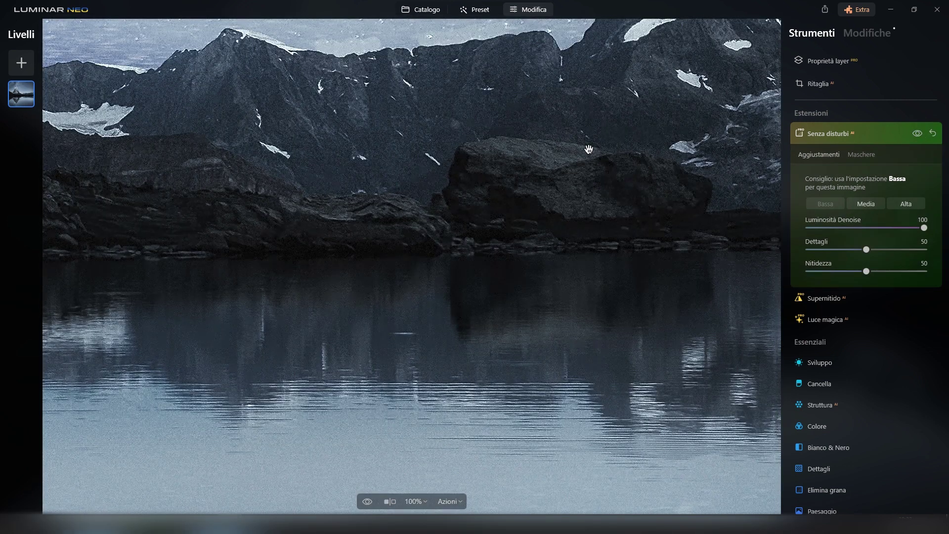
click(919, 132)
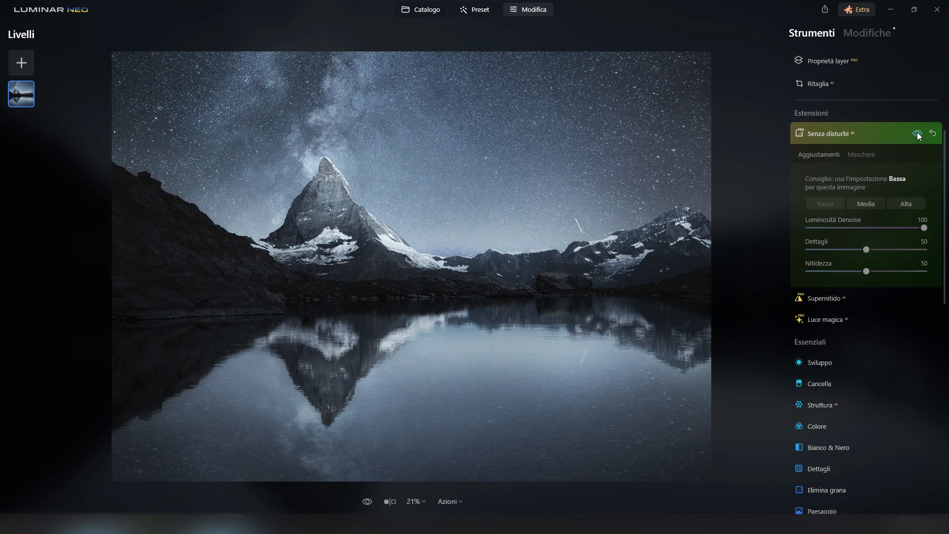
click(416, 85)
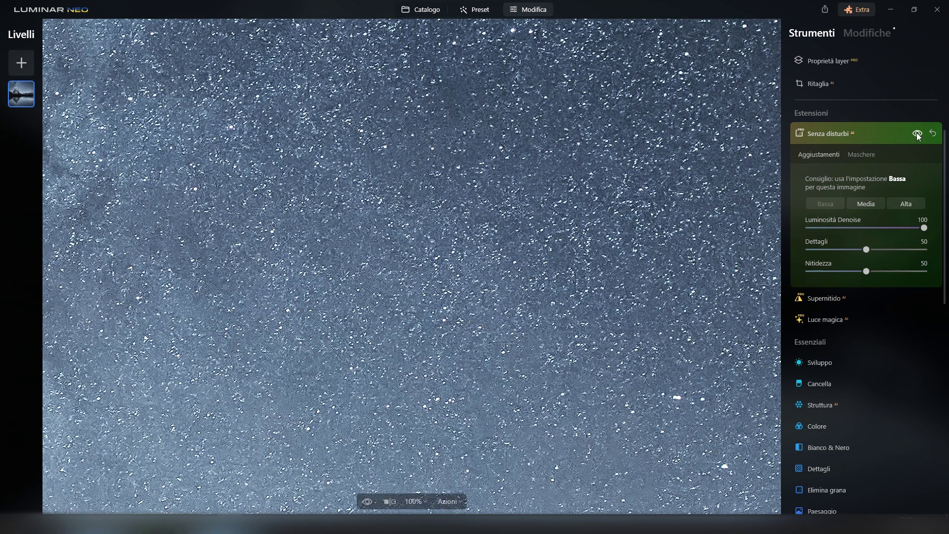
click(918, 135)
click(916, 133)
click(917, 133)
click(916, 133)
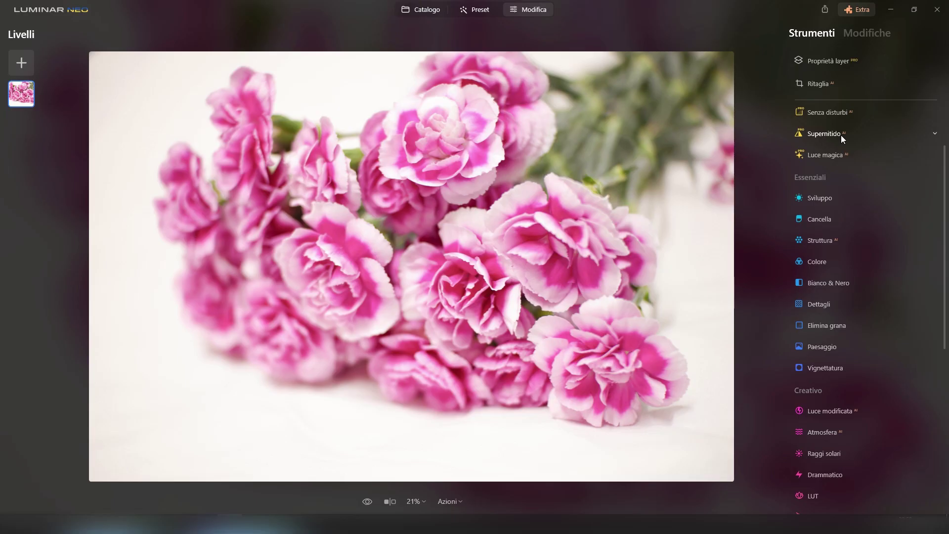
- Sharpen the pink flowers photo with Supernitido at Alta and the photo of the couple under the umbrella at Media
click(841, 135)
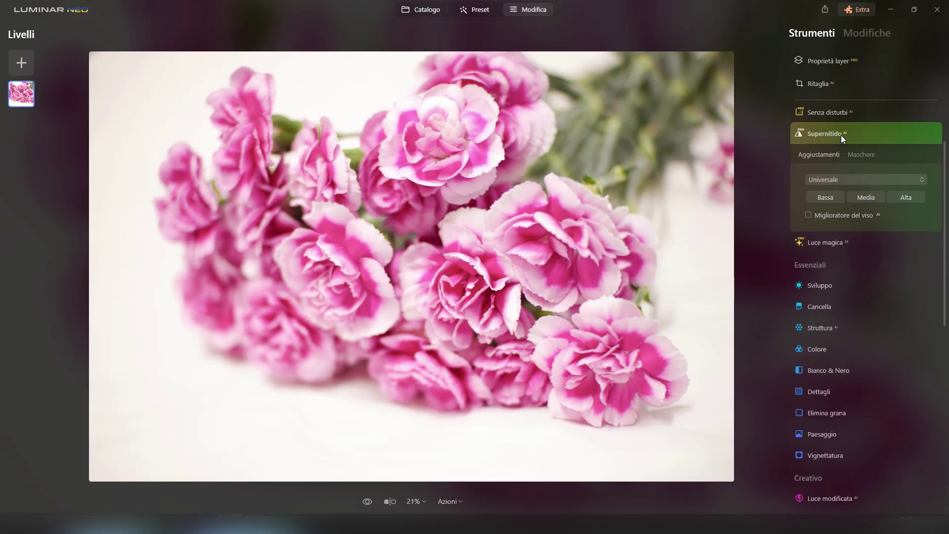
click(903, 198)
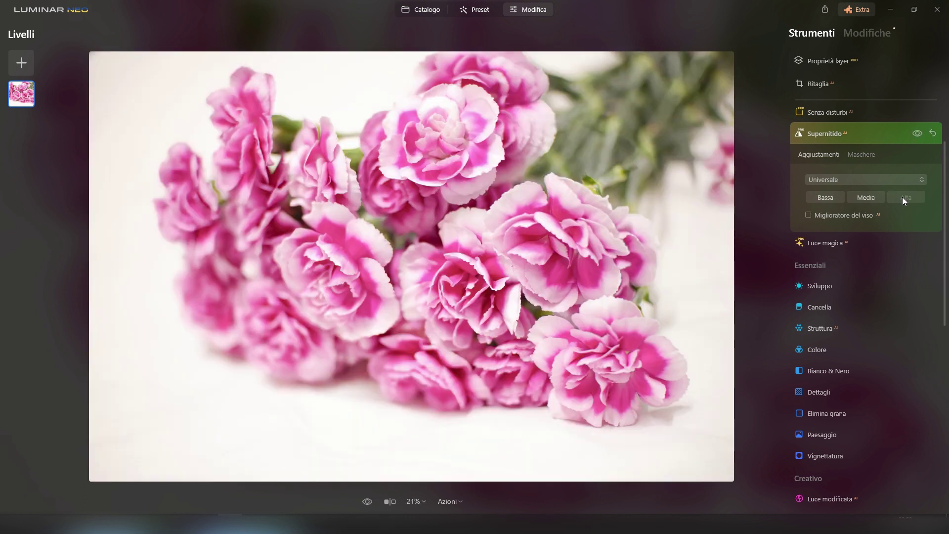
click(917, 133)
click(916, 133)
click(916, 133)
click(916, 132)
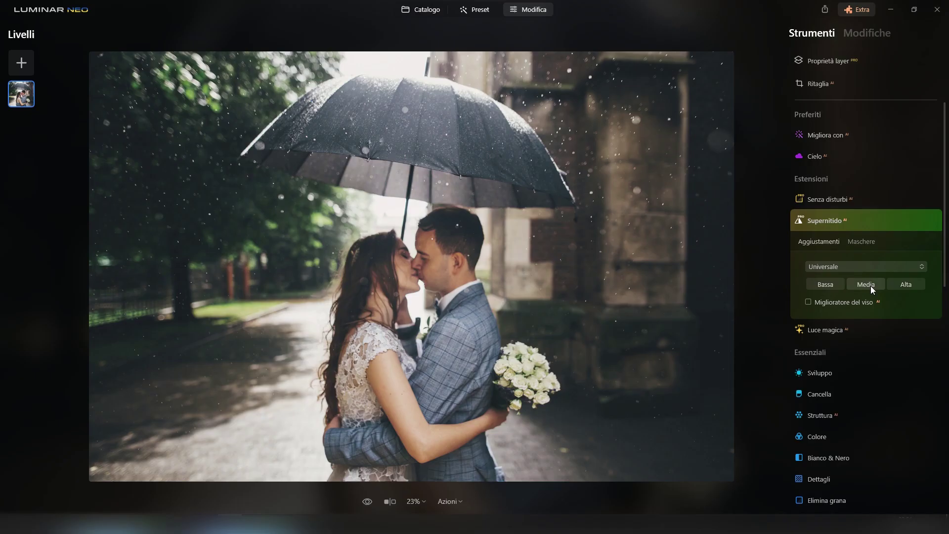
click(870, 285)
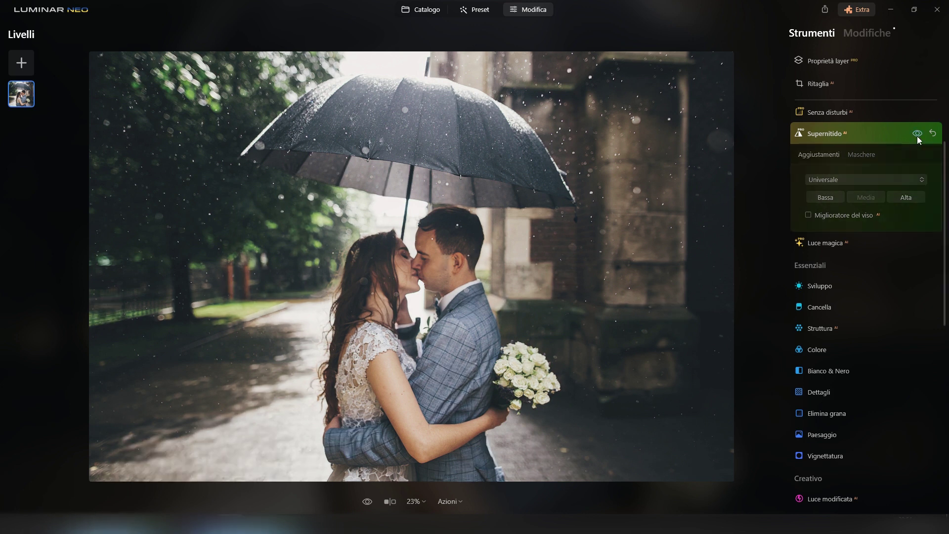
- Add Luce magica to the night city portrait with Intensità 30 and a lower Bagliore, and to the lights behind the runner
click(826, 243)
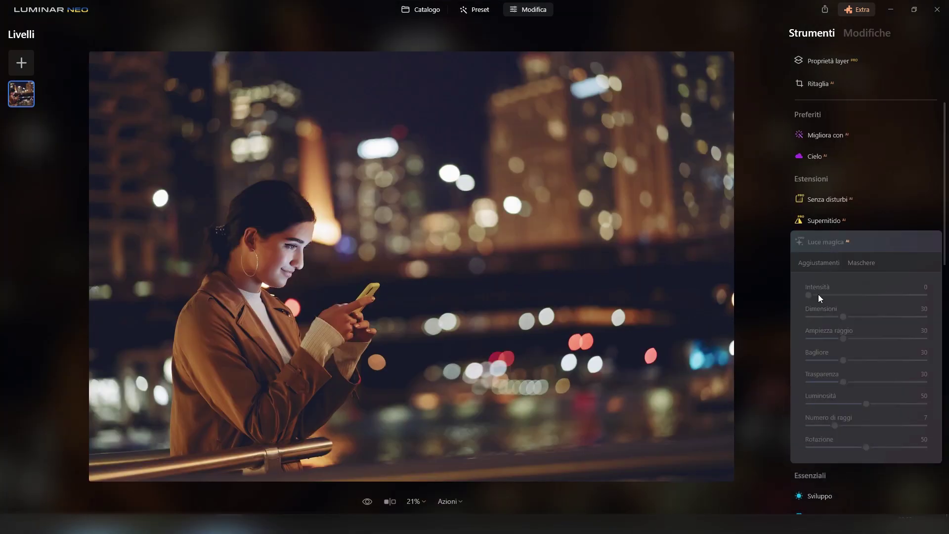
drag(812, 295, 845, 297)
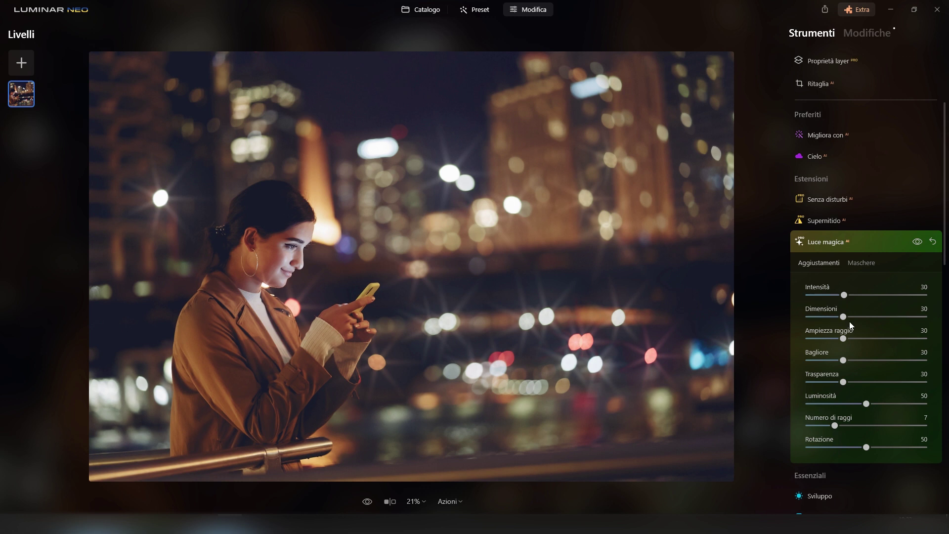
drag(827, 361, 808, 360)
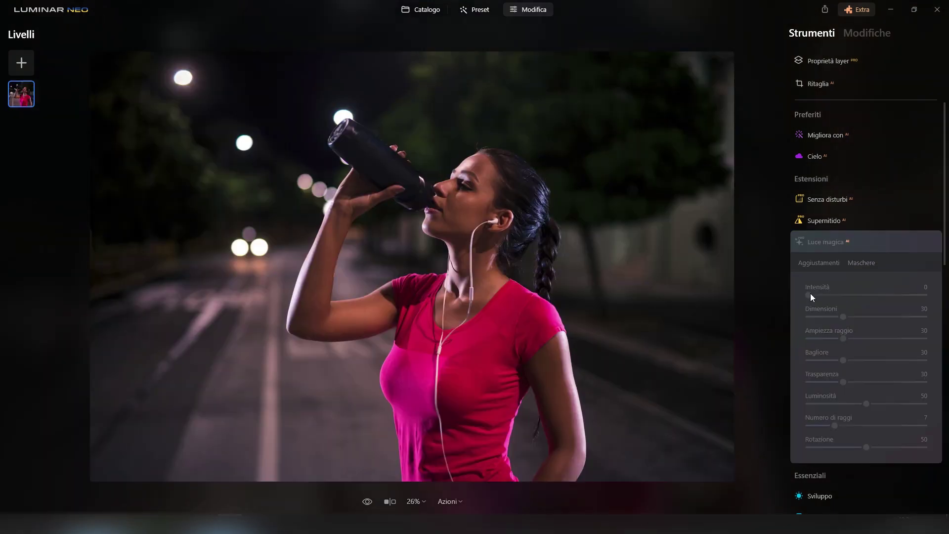
drag(809, 295, 878, 382)
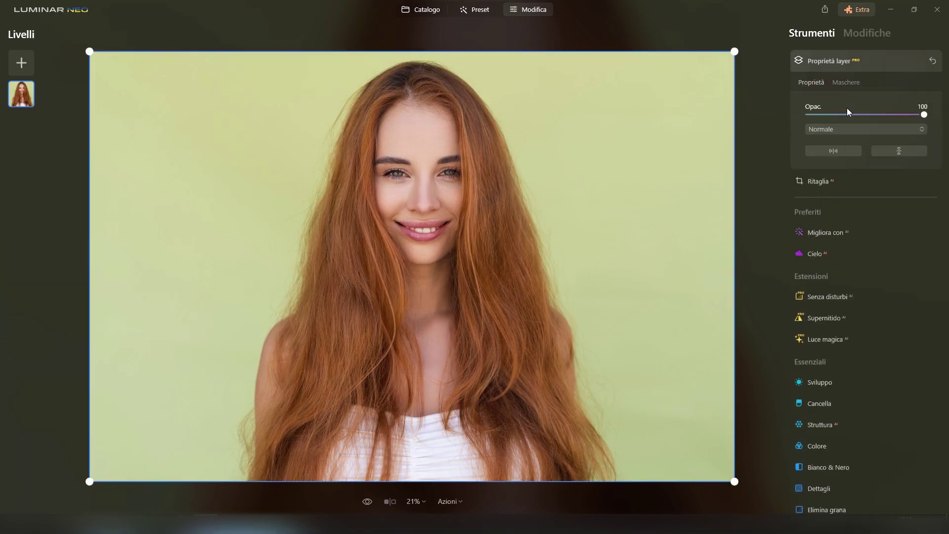
- Remove the background around the red-haired woman with the Rimozione sfondo mask, keeping the Oggetto principale area
click(844, 82)
click(840, 174)
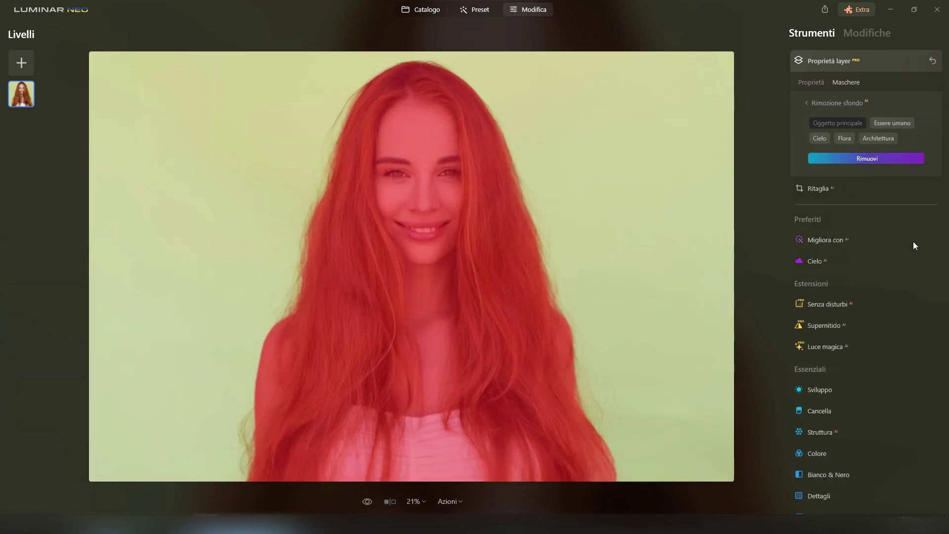
click(859, 157)
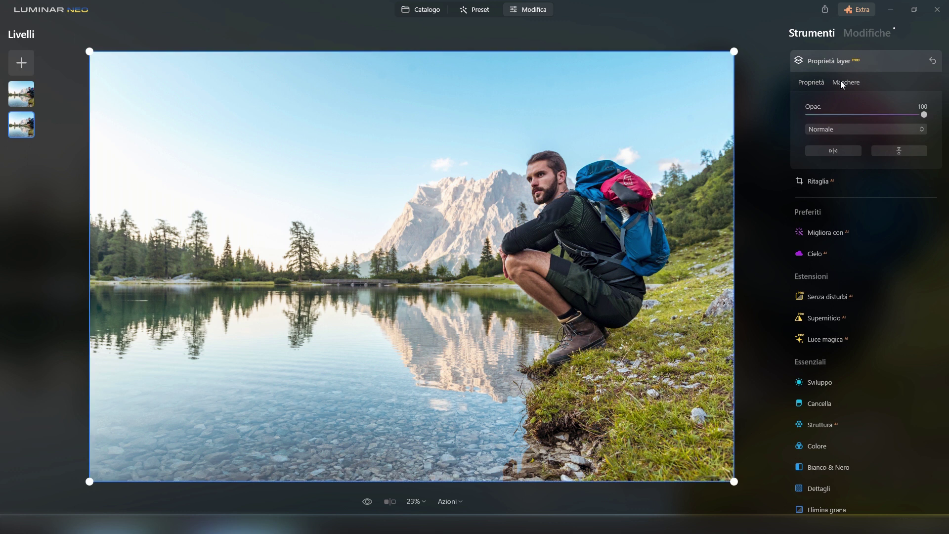
- Run Rimozione sfondo on the hiker layer and preview the Terreno naturale, Montagne and Acqua areas one after another
click(846, 82)
click(846, 175)
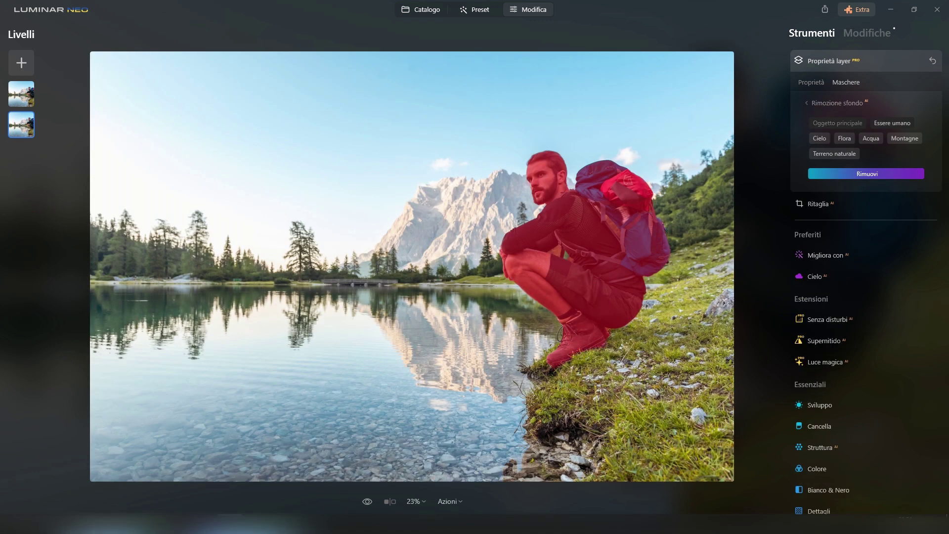
click(829, 154)
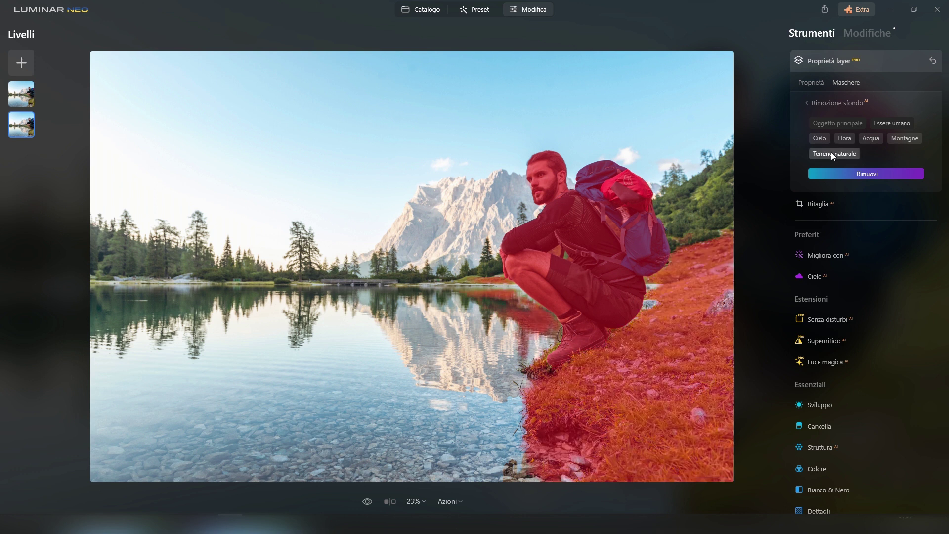
click(829, 151)
click(902, 141)
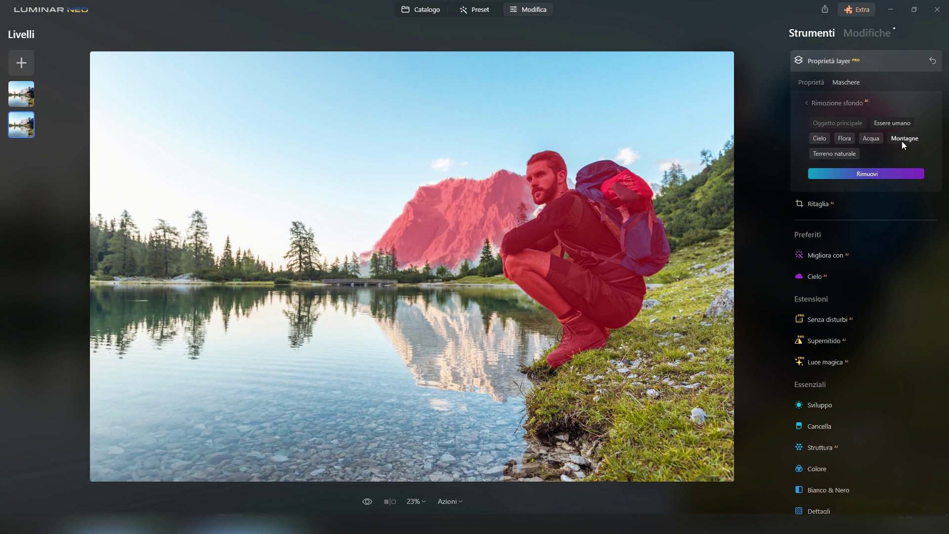
click(900, 140)
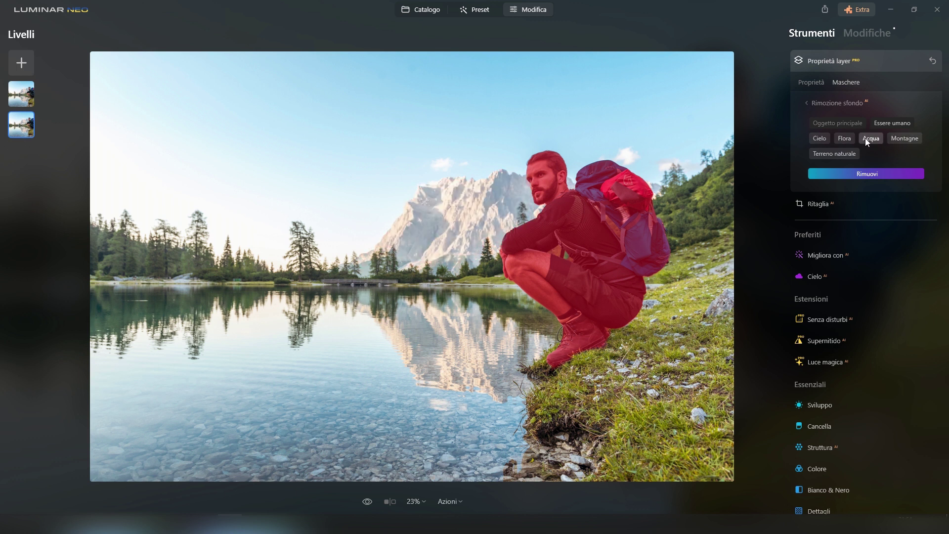
click(865, 137)
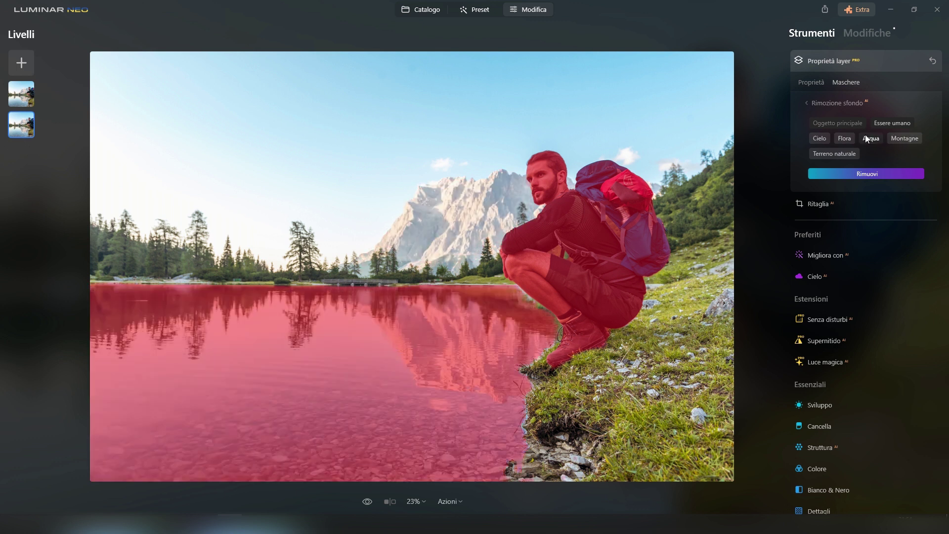
key(Escape)
- Merge the five bracketed lamp shots _FED5317.ARW to _FED5321.ARW from the catalogue with Fusione HDR
click(431, 9)
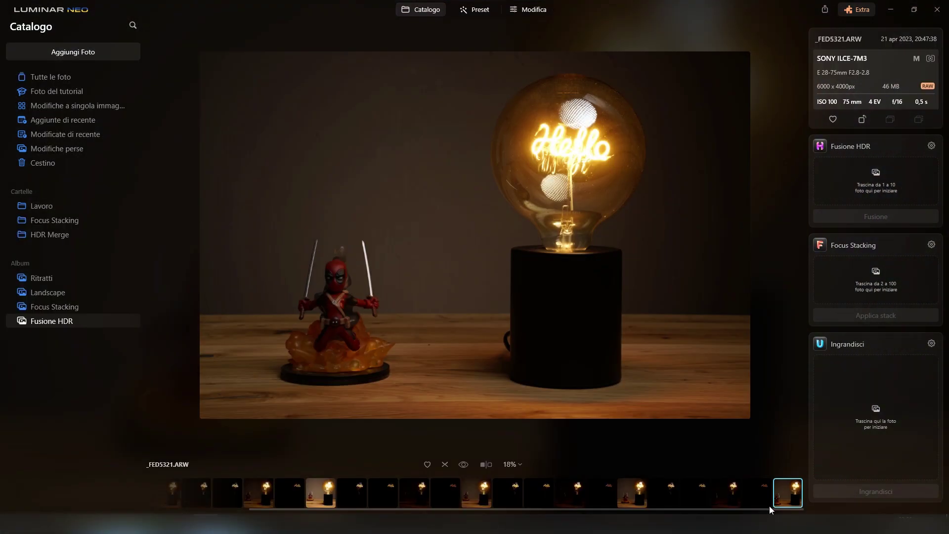
click(671, 501)
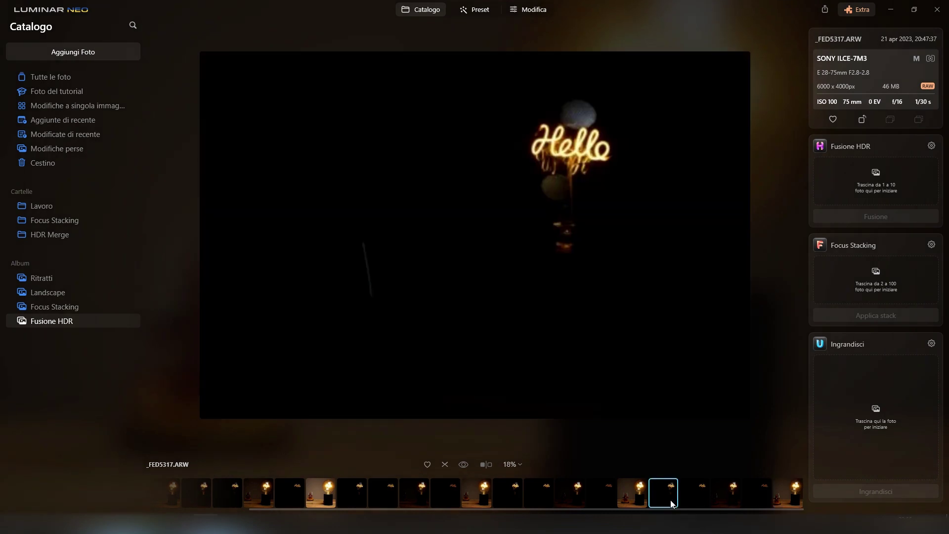
shift+click(791, 496)
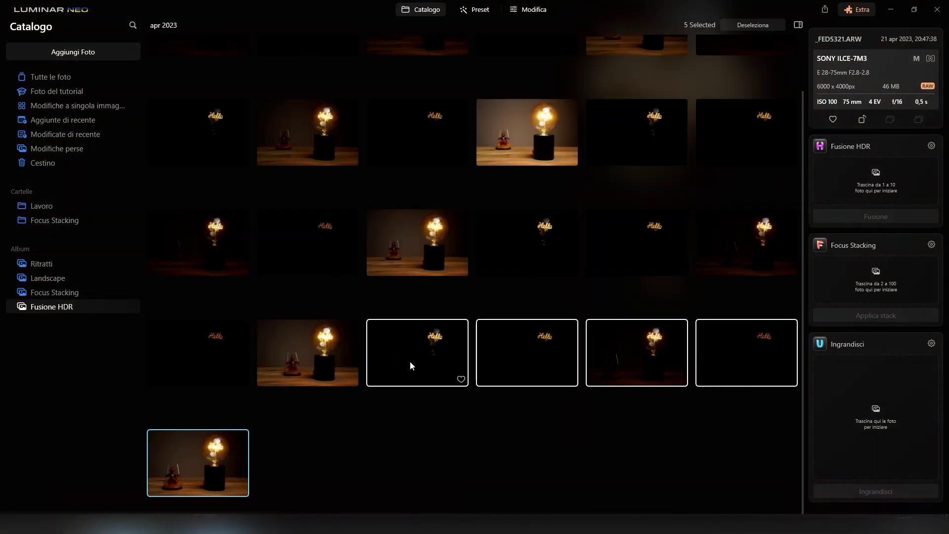
drag(420, 360, 864, 183)
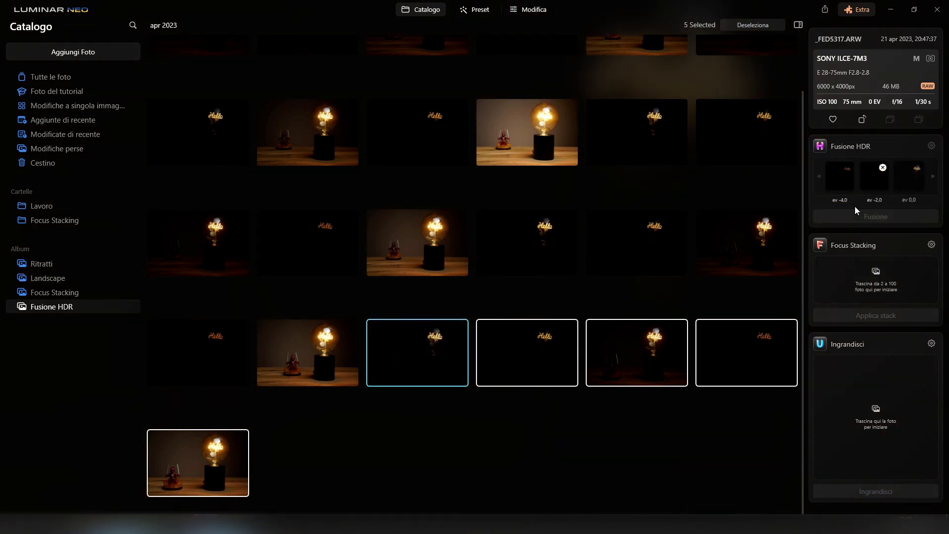
click(870, 219)
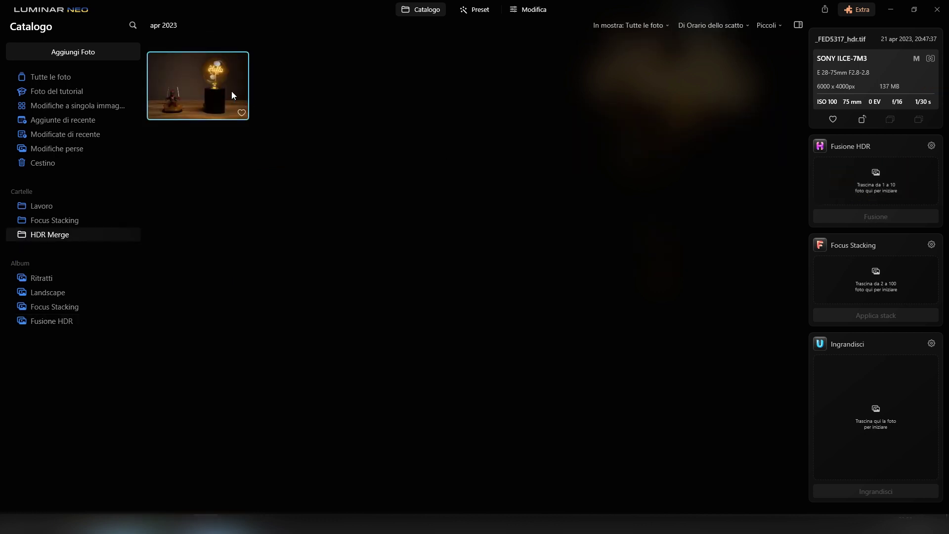
- Open the merged HDR lamp photo and compare it with the source shot _FED5321.ARW through the HDR Merge folder
double_click(232, 93)
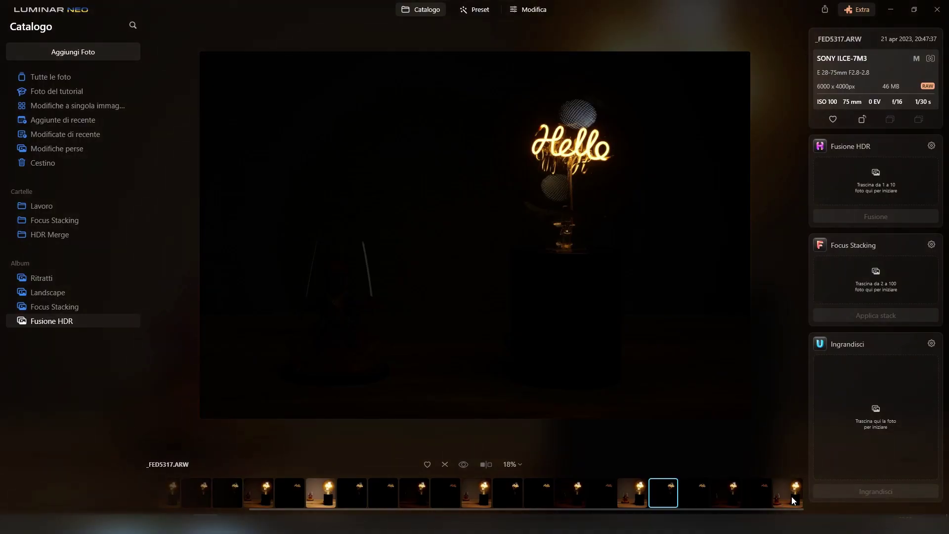
click(790, 497)
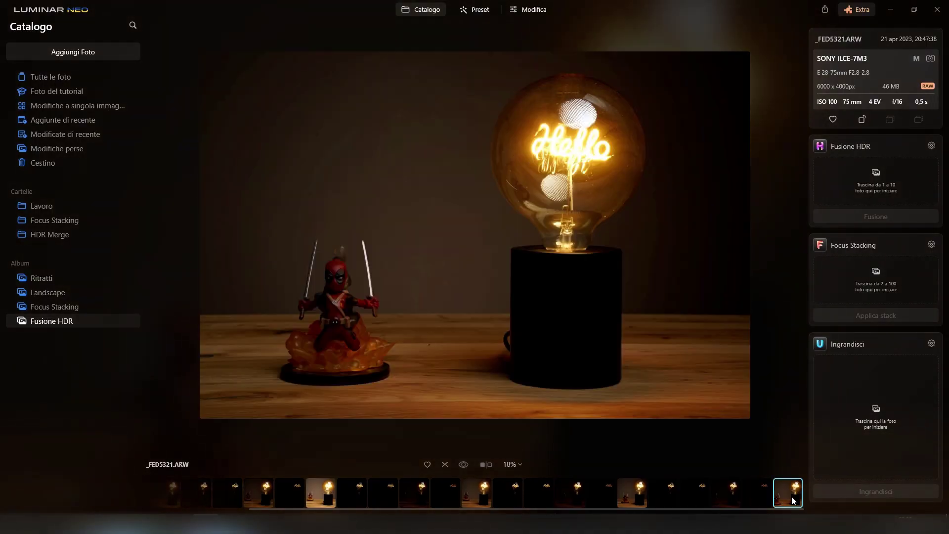
click(46, 235)
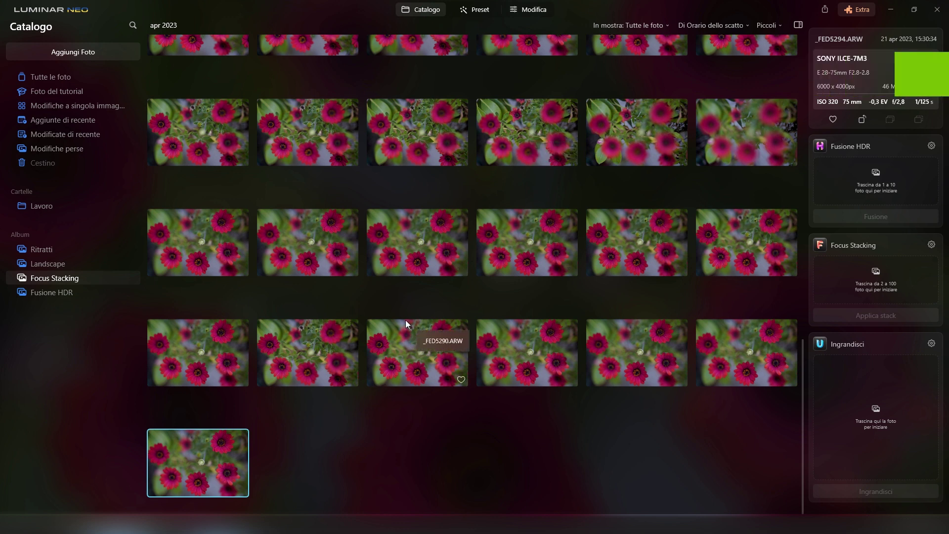
- Focus-stack the 25 red flower shots _FED5270.ARW to _FED5294.ARW and open the Focus Stacking folder
scroll(224, 134, up, 2)
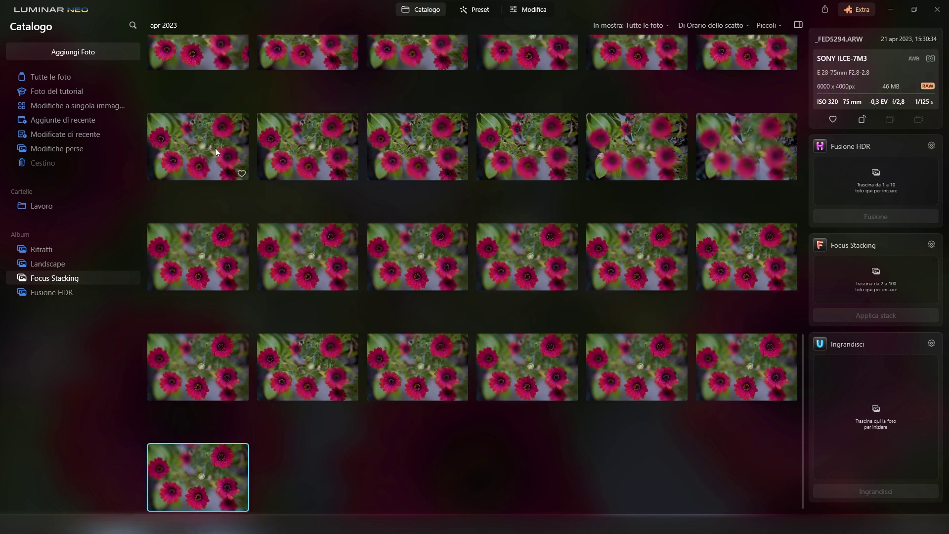
shift+click(196, 100)
drag(197, 99, 866, 287)
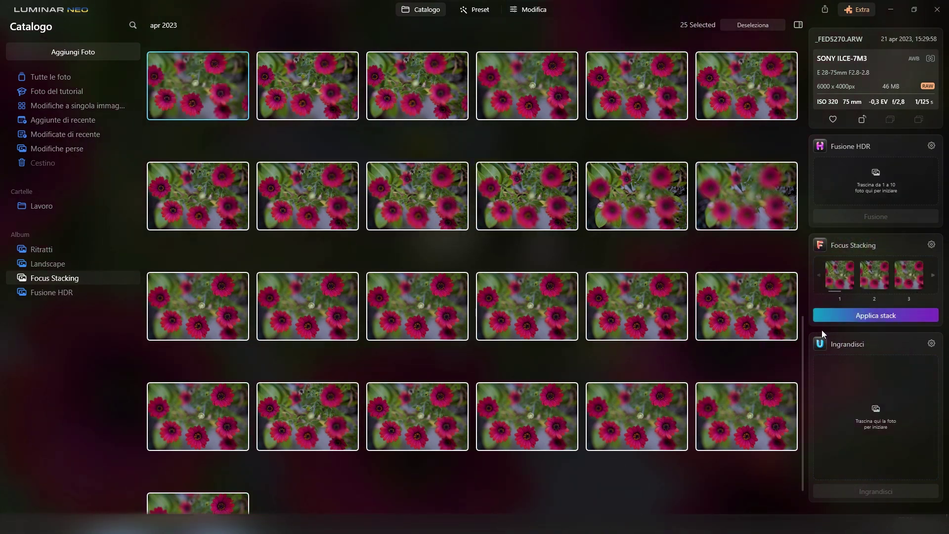
click(879, 314)
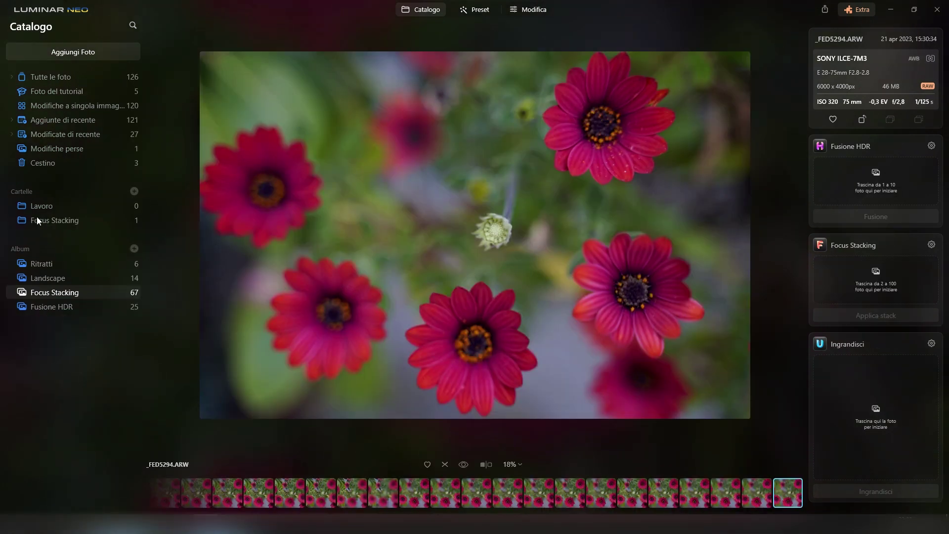
click(40, 221)
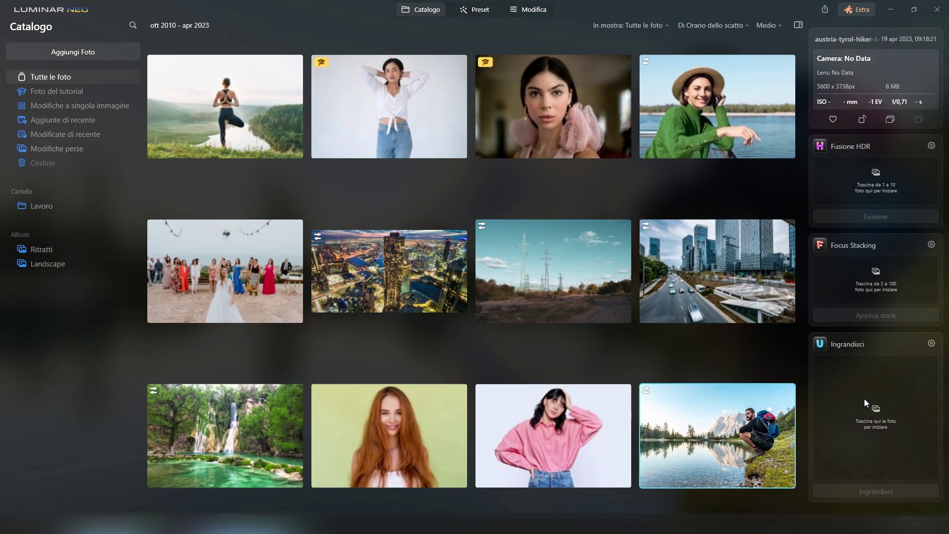
- Enlarge the night-time Melbourne city photo from the catalogue 4x with Ingrandisci
drag(392, 273, 881, 403)
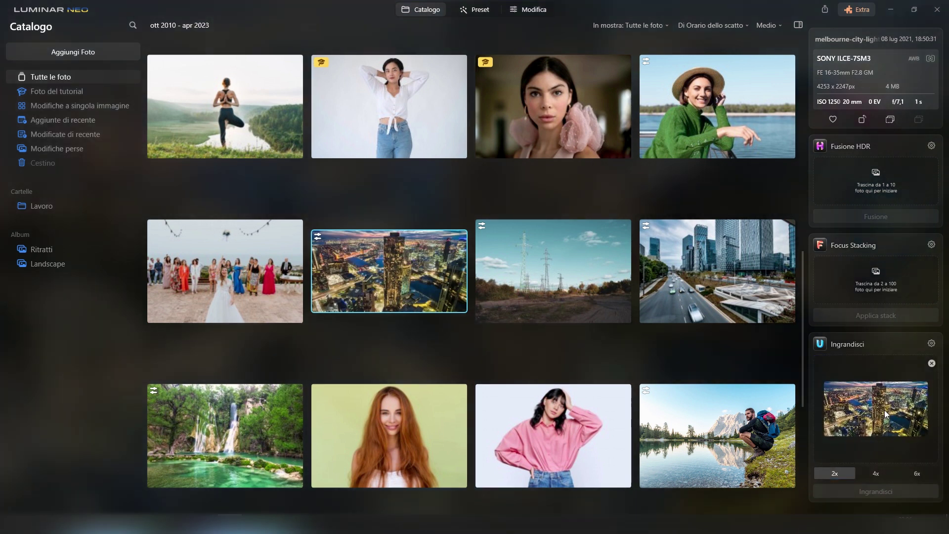
click(880, 477)
click(889, 492)
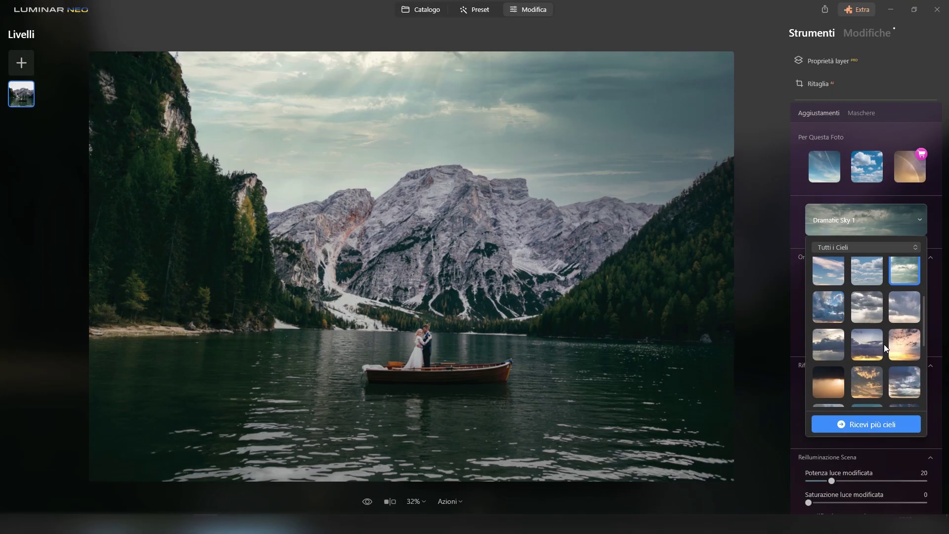
- Try several replacement skies on the lake boat photo, including Dramatic Sky 5, Dramatic Sunset 2 and Sunset 4
click(853, 300)
click(832, 346)
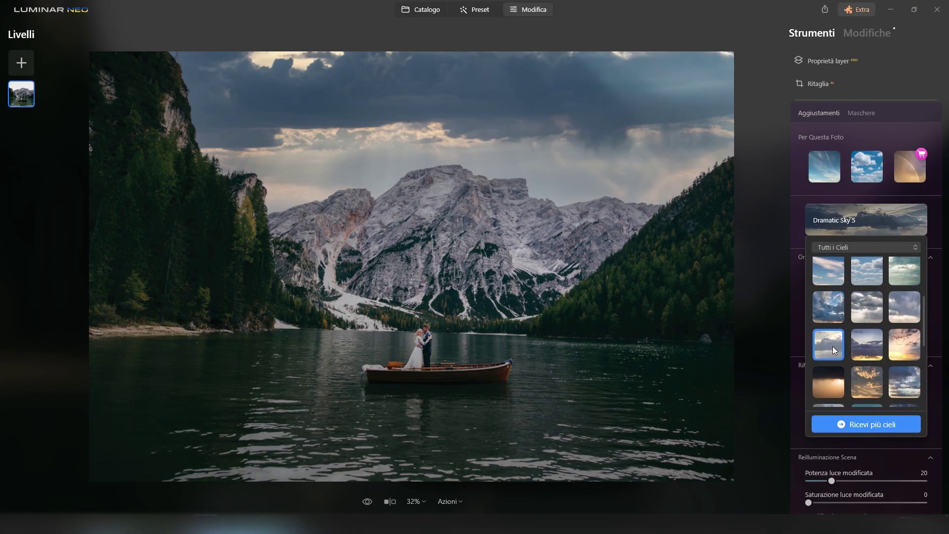
click(860, 305)
scroll(850, 386, down, 2)
click(834, 327)
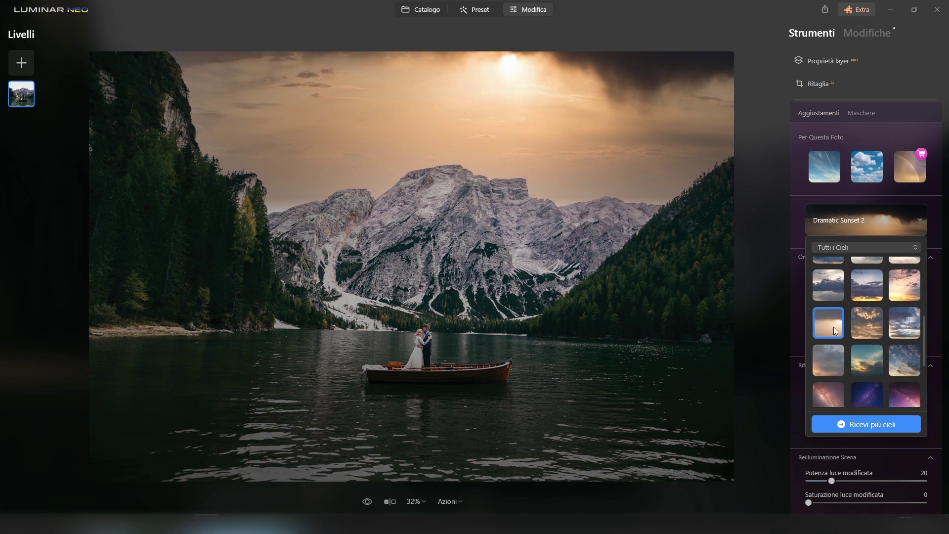
click(864, 291)
click(835, 297)
scroll(850, 331, down, 3)
click(870, 355)
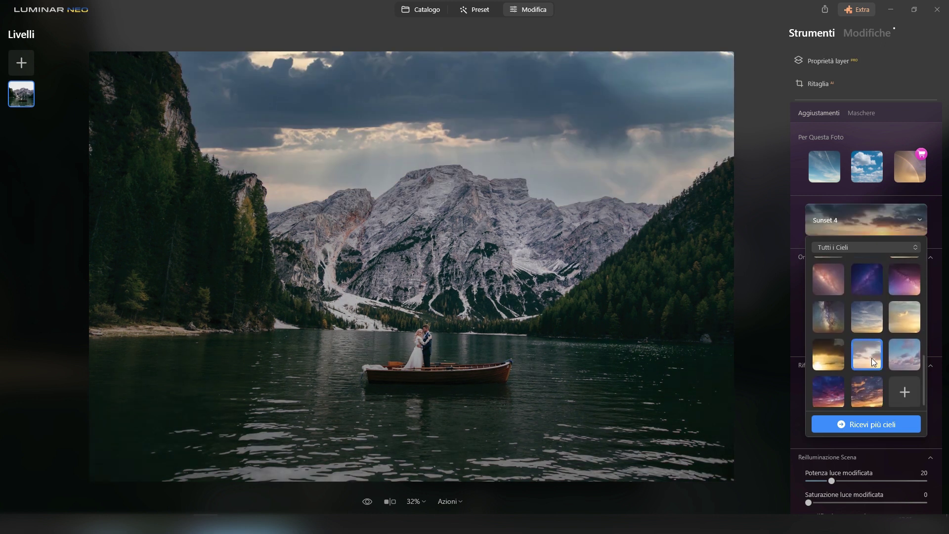
- Replace the lake photo's sky with the grey clouds pierced by light rays from the sky collection
scroll(865, 375, down, 5)
scroll(851, 296, up, 8)
scroll(861, 350, down, 3)
click(869, 311)
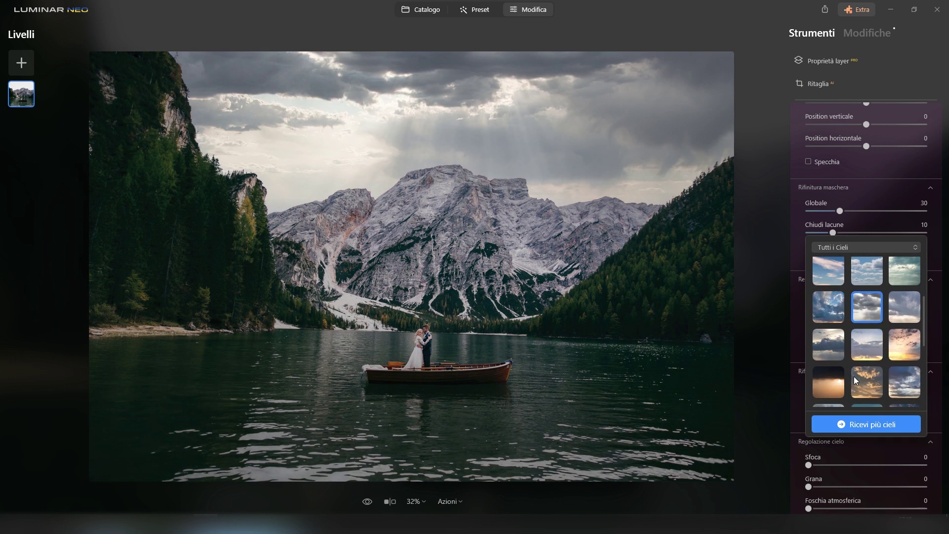
- Fine-tune the new sky with Sfoca 0 and Foschia atmosferica 23, and adjust its warmth and the scene relighting
scroll(851, 395, down, 5)
drag(808, 346, 818, 346)
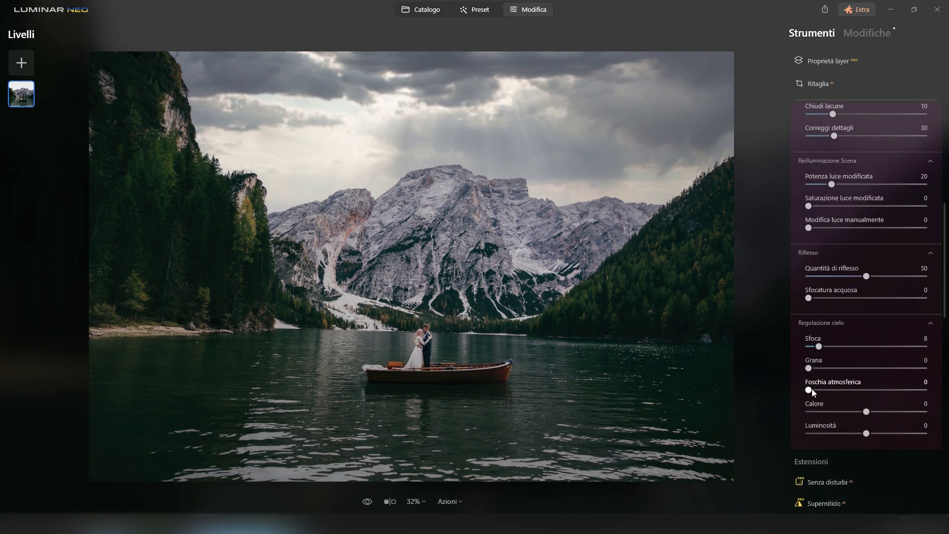
drag(828, 390, 836, 390)
double_click(818, 352)
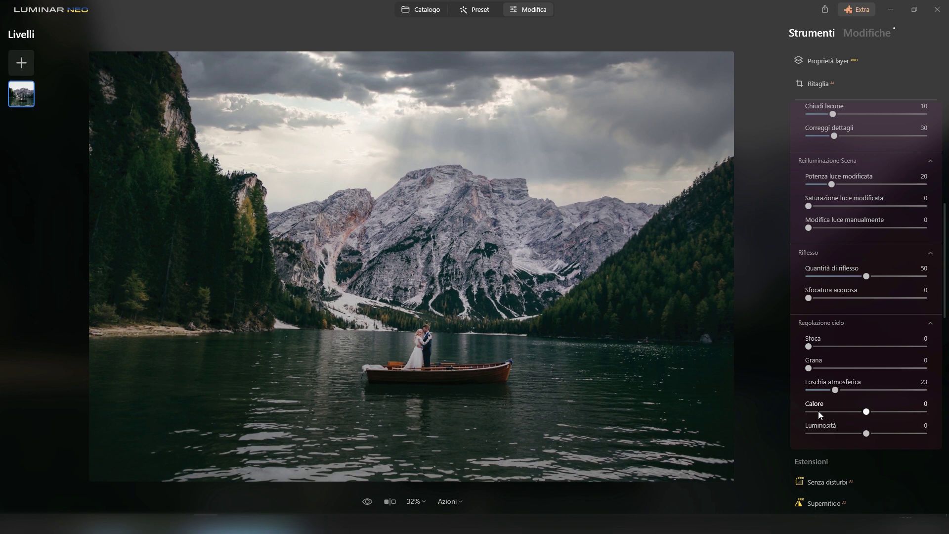
drag(867, 411, 872, 433)
drag(831, 184, 850, 183)
drag(808, 205, 836, 231)
- Brighten the lake photo in Sviluppo with Esposizione about 0,51, Luci 17 and Ombre 18
scroll(838, 319, down, 5)
click(828, 325)
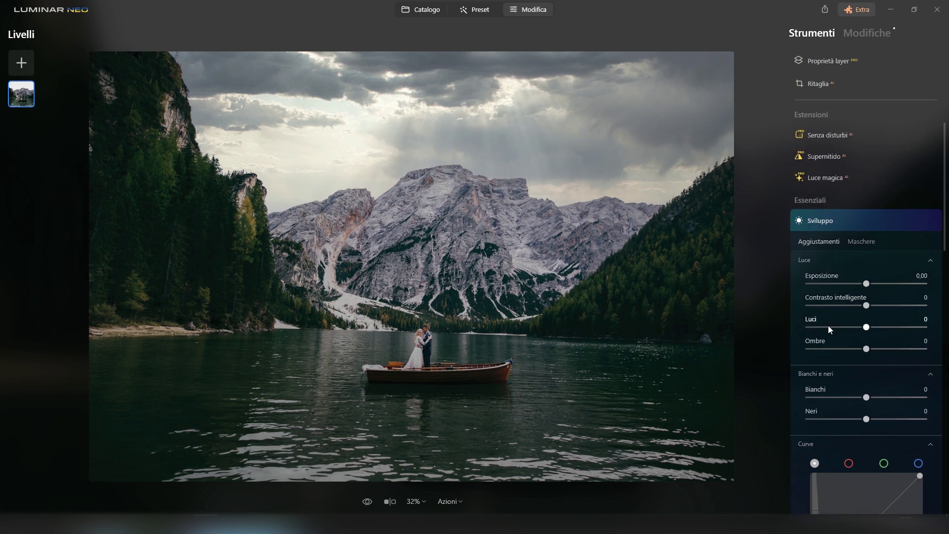
mouse_move(866, 196)
mouse_down()
mouse_move(882, 197)
mouse_move(873, 196)
mouse_up()
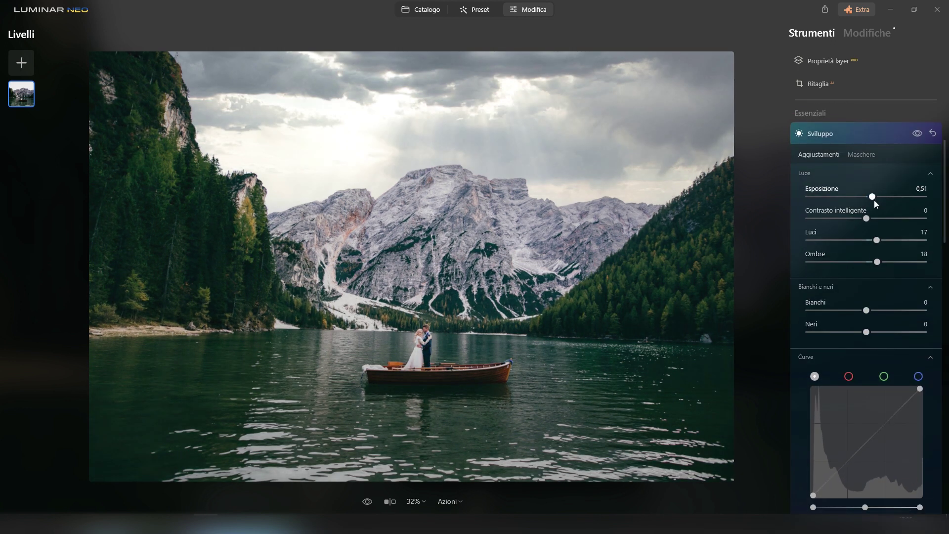
- Apply Luce modificata with Luminosità da vicino 91, Luminosità da lontano -28 and Profondità 100, and compare the photo with its original
scroll(829, 372, down, 8)
scroll(832, 341, down, 10)
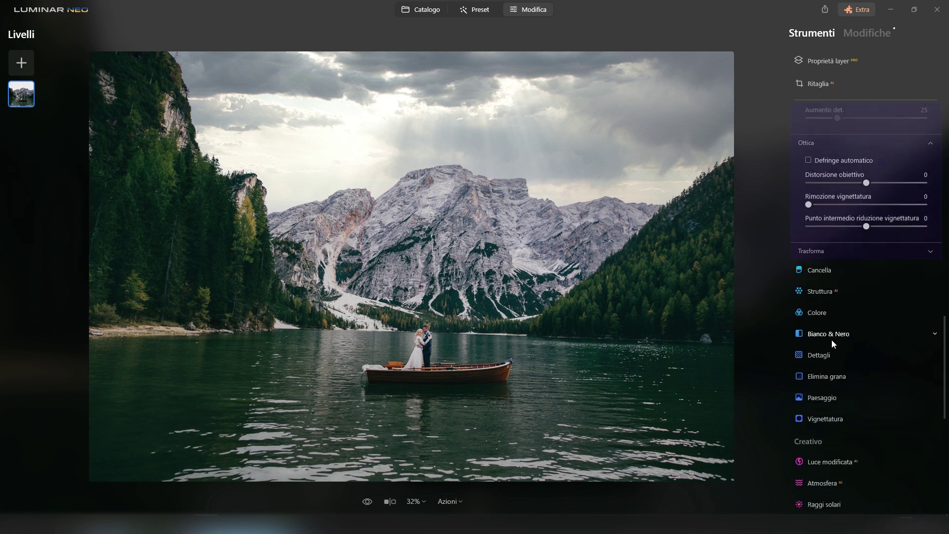
click(839, 395)
drag(866, 358, 920, 359)
click(922, 401)
drag(866, 379, 851, 382)
click(368, 503)
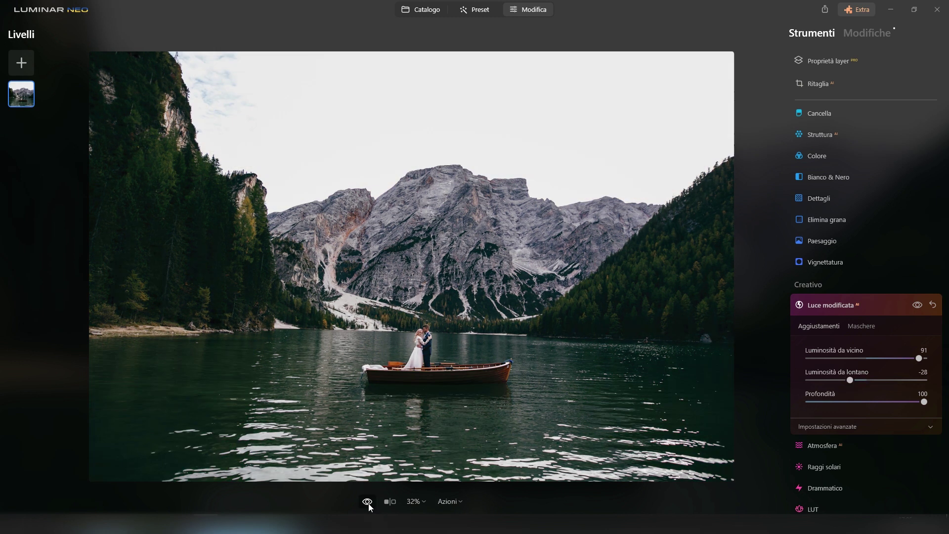
click(368, 502)
click(368, 502)
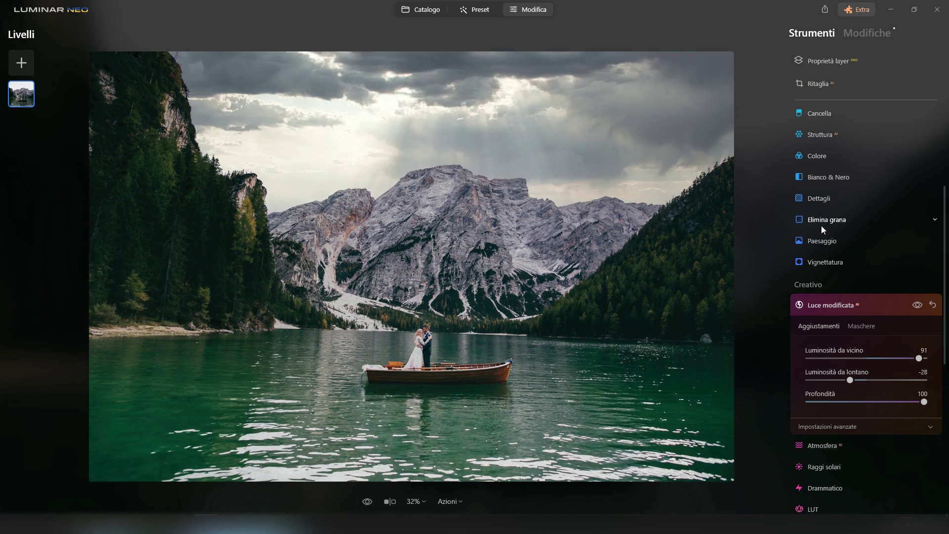
- Enhance the scenery with Paesaggio, setting Alba/tramonto to 20, Migliora fogliame to 13 and Tonalità del fogliame to -41
click(821, 240)
drag(814, 316, 824, 336)
drag(865, 386, 842, 387)
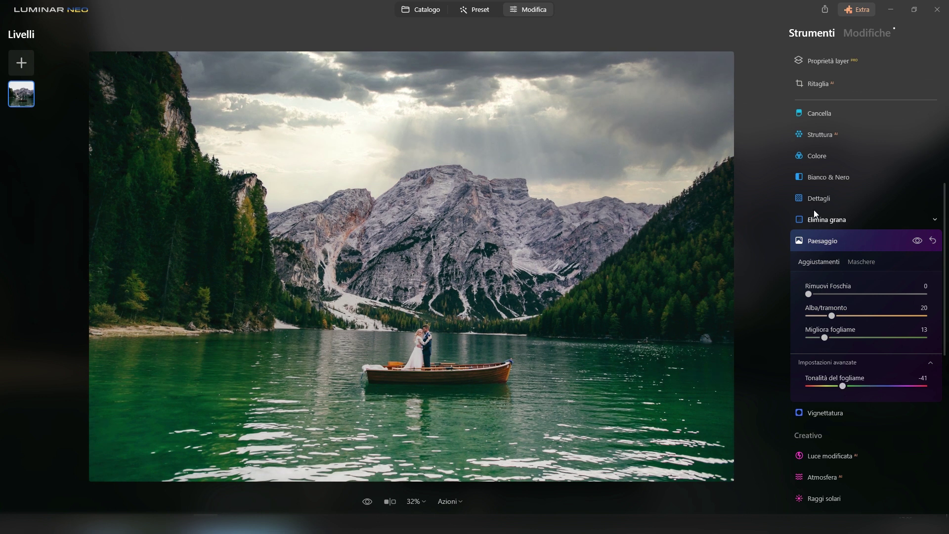
- Apply the Atmosfera effect to the lake photo and adjust its settings
scroll(852, 338, down, 5)
click(824, 359)
drag(835, 281, 822, 307)
click(823, 255)
click(831, 303)
- Try Raggi solari with Valore 5, Aspetto generale 28, Lunghezza 13, Penetrazione 3 and Raggio del sole 21
click(821, 349)
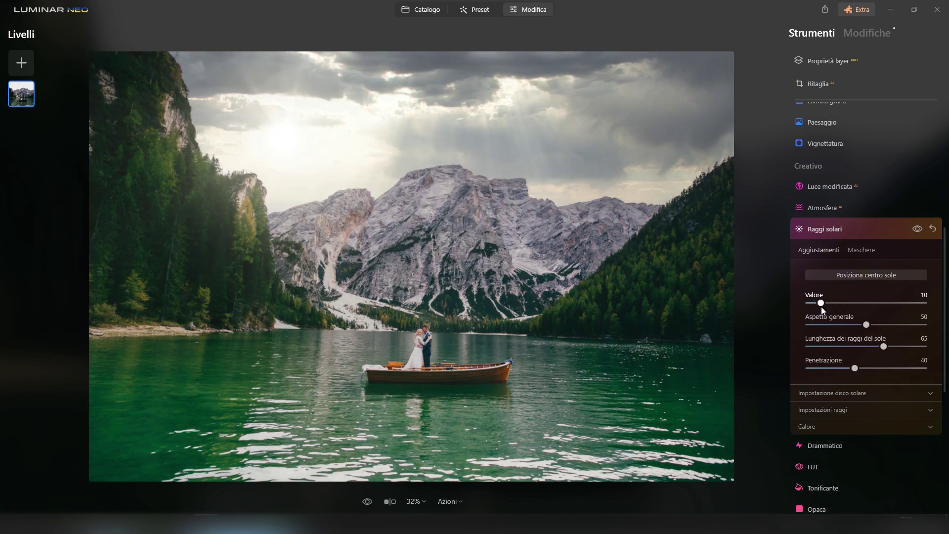
drag(883, 346, 812, 371)
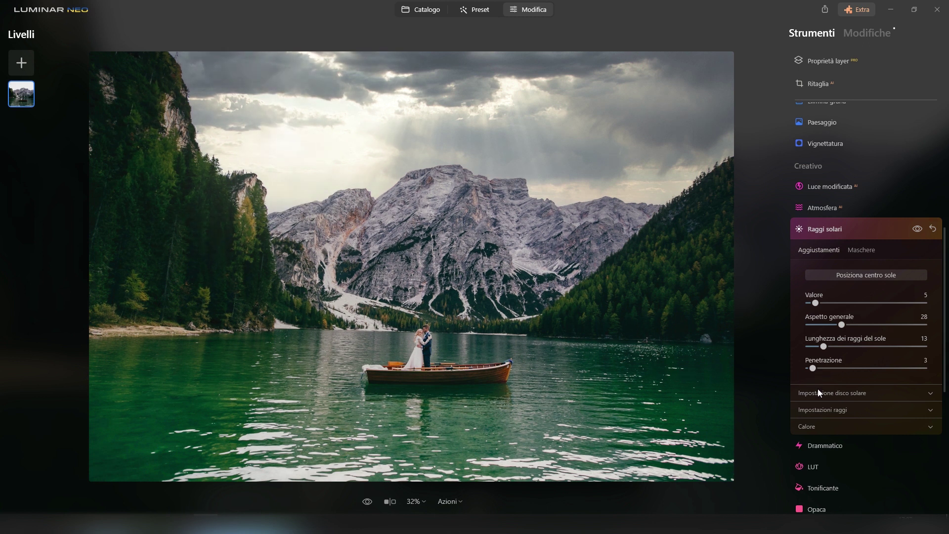
click(821, 393)
drag(876, 416, 833, 417)
- Try Calore disco solare 23 and Calore dei raggi solari 54 in Raggi solari, and reset the whole tool
scroll(840, 417, down, 3)
click(835, 366)
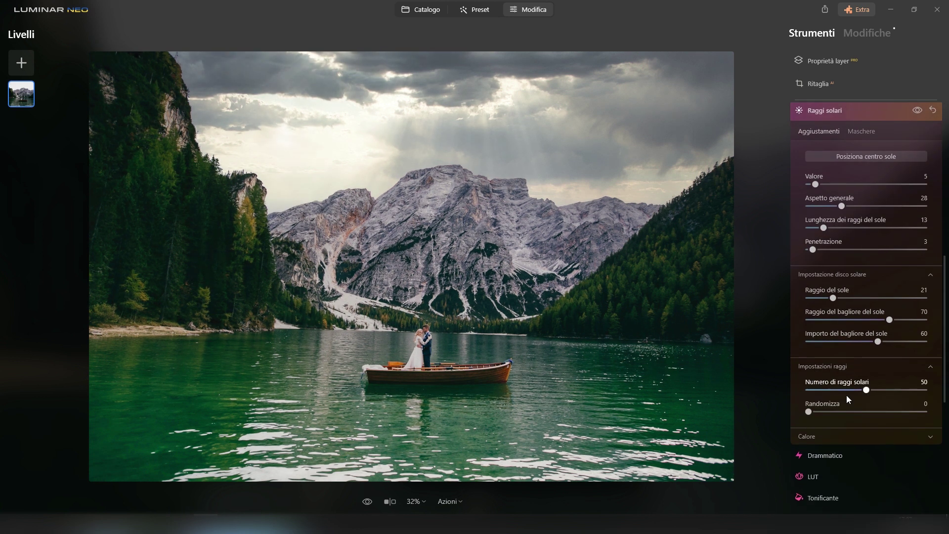
click(810, 437)
drag(843, 460, 835, 459)
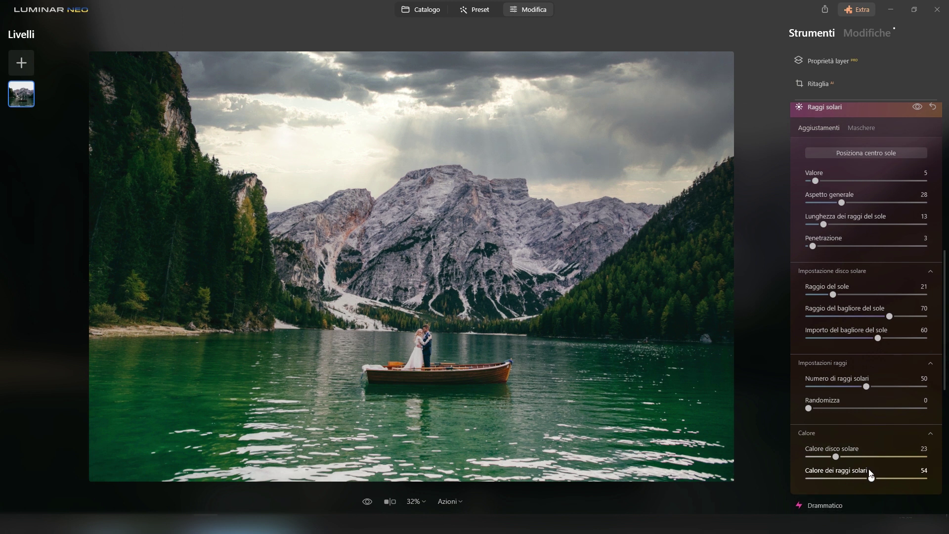
click(932, 106)
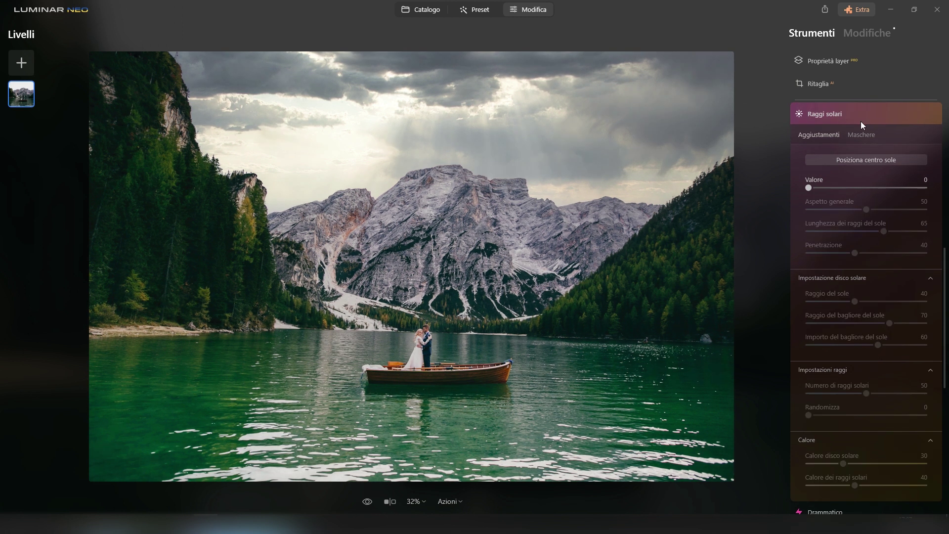
click(861, 125)
- Add a second Sviluppo adjustment with Bianchi 12, Ombre 19 and Luci -7
scroll(851, 378, up, 5)
click(817, 287)
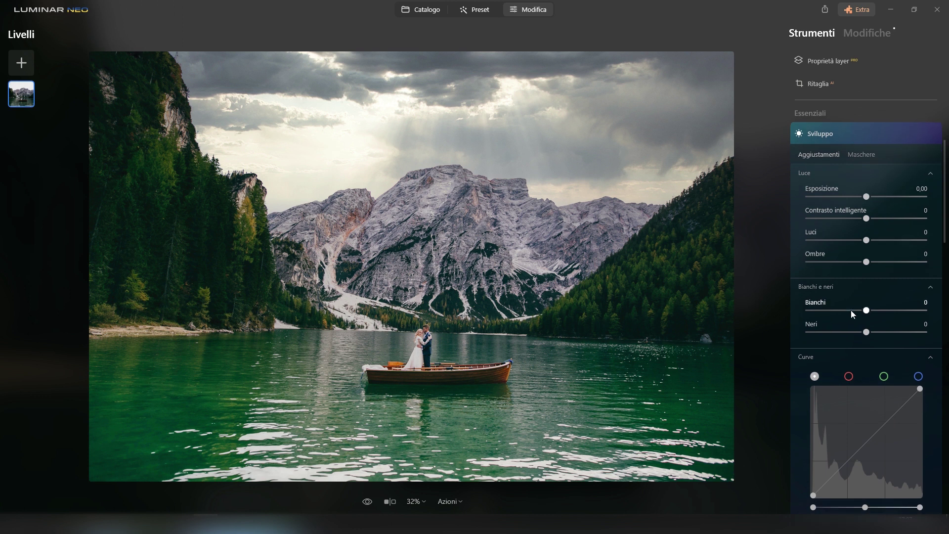
drag(866, 310, 873, 310)
drag(866, 262, 862, 240)
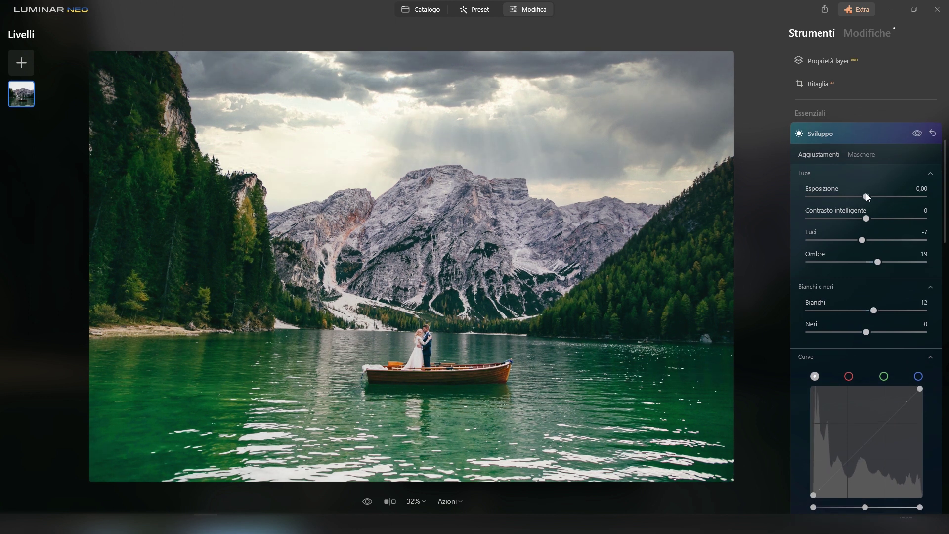
- Set the Sviluppo colour balance to Temperatura 0 and Tinta 2
scroll(835, 359, down, 6)
drag(866, 279, 912, 280)
key(BackSpace)
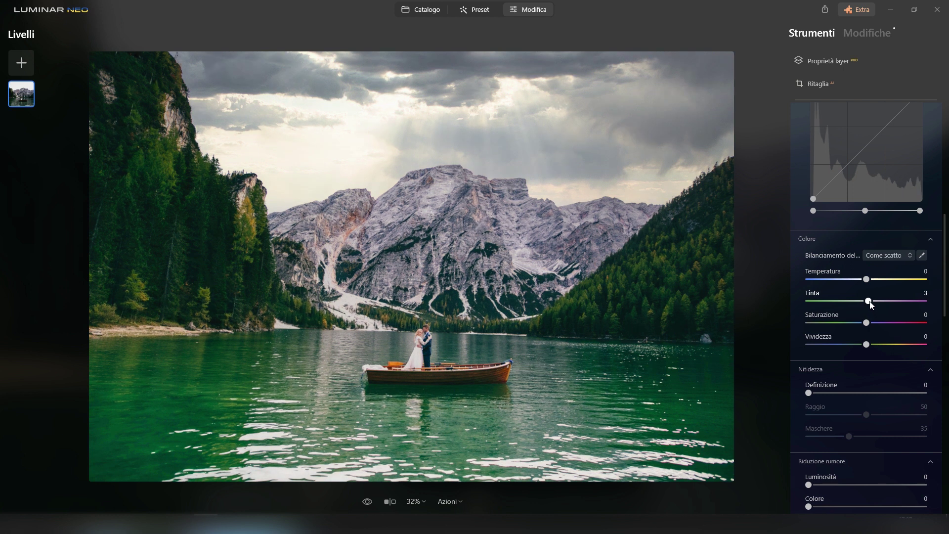
scroll(841, 241, up, 10)
click(826, 285)
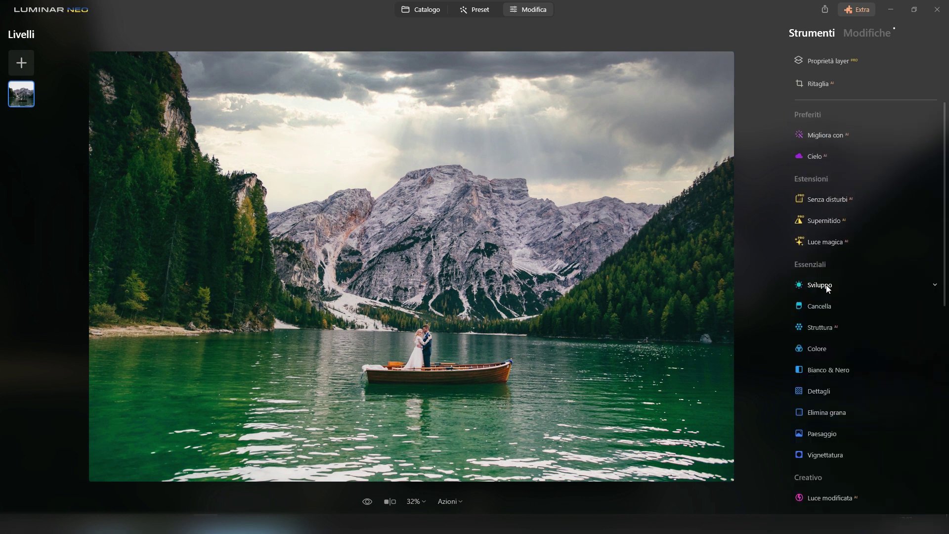
- Mask a new Sviluppo adjustment to Terreno naturale with Maschera AI, and set Temperatura to 1 and Tinta to -8
click(826, 285)
click(861, 154)
click(836, 219)
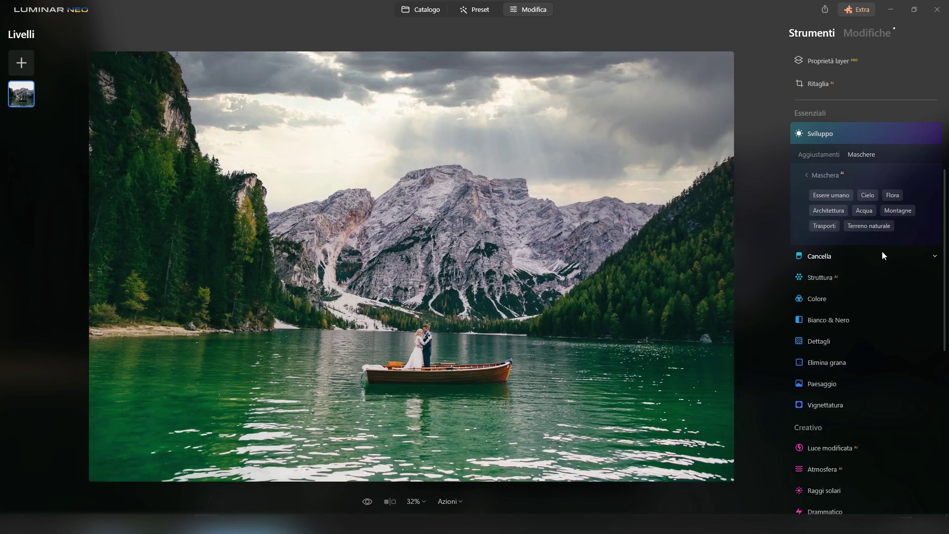
click(869, 226)
click(820, 155)
scroll(856, 277, down, 5)
scroll(855, 311, down, 1)
drag(850, 302, 875, 280)
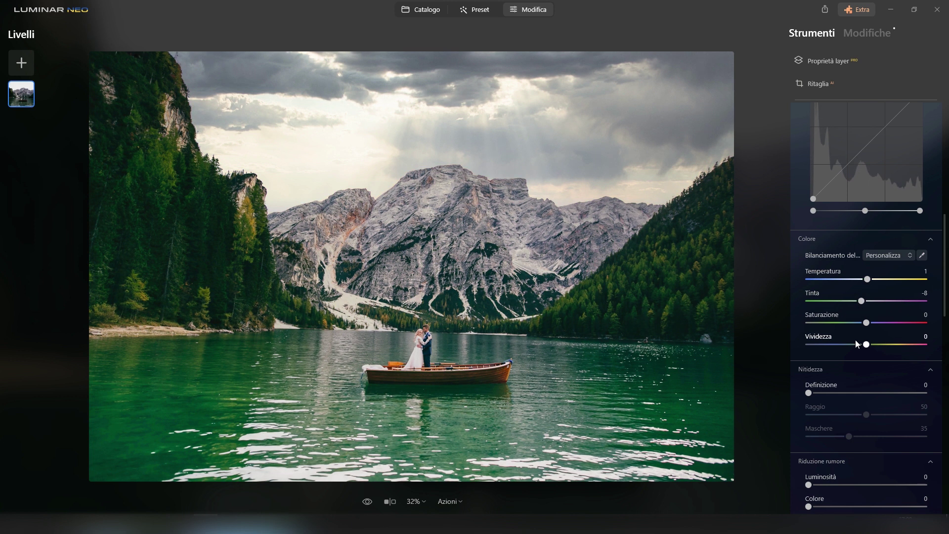
- Select Cielo in the AI mask of the current Sviluppo adjustment
scroll(863, 223, up, 4)
click(858, 159)
scroll(858, 278, down, 1)
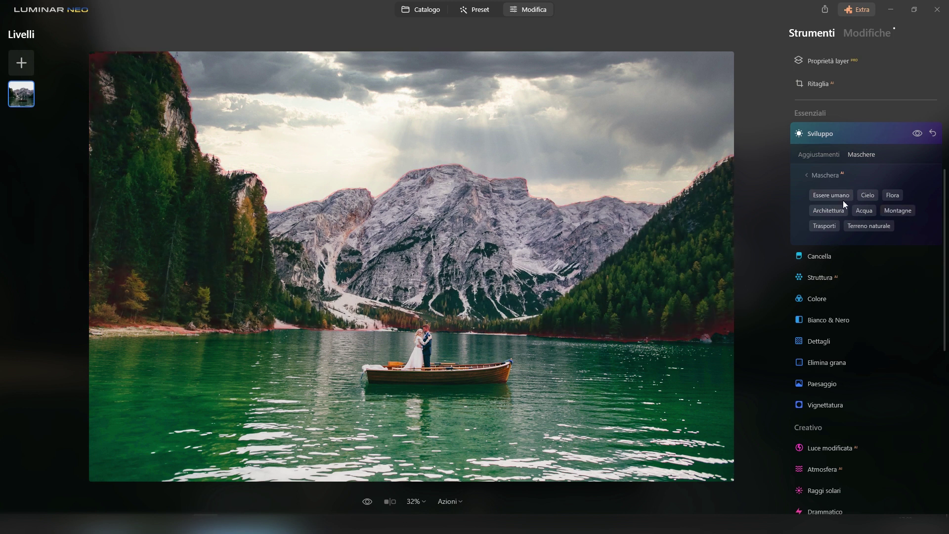
click(866, 194)
- Set the masked Sviluppo adjustment's Esposizione to -0,04 and Tinta to about 5
drag(865, 197, 869, 202)
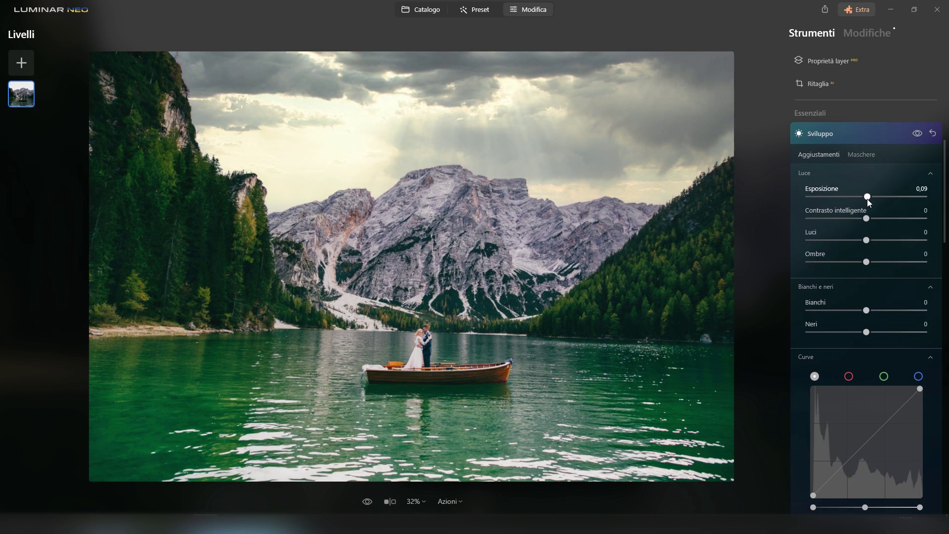
scroll(869, 297, down, 10)
drag(866, 301, 870, 300)
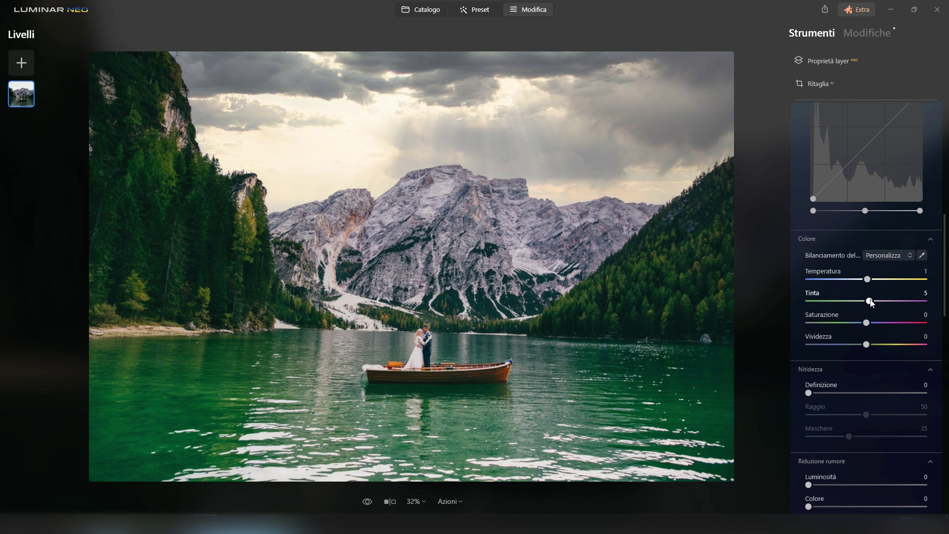
scroll(866, 328, up, 10)
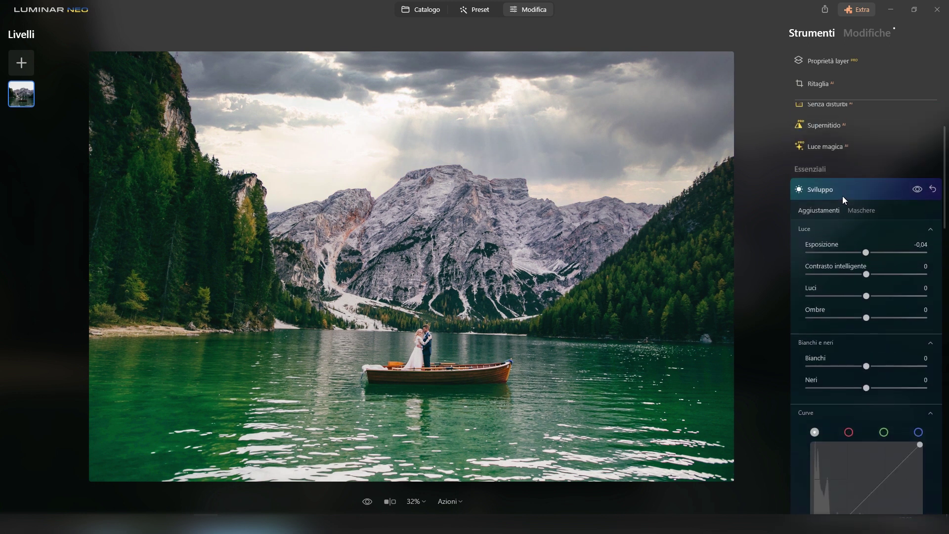
- Reopen the earlier unmasked Sviluppo edit, set its Tinta to about -5 and readjust its Temperatura
click(861, 210)
click(866, 33)
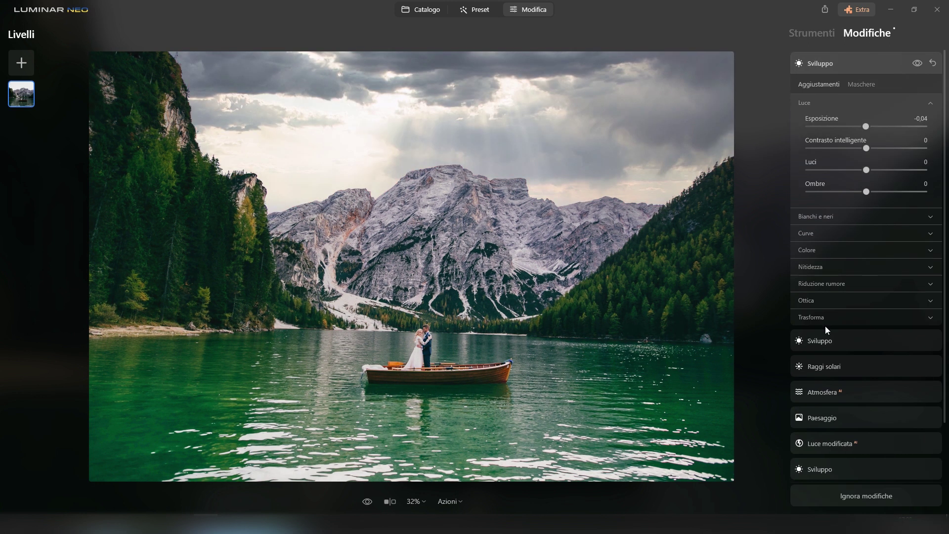
click(823, 341)
click(818, 276)
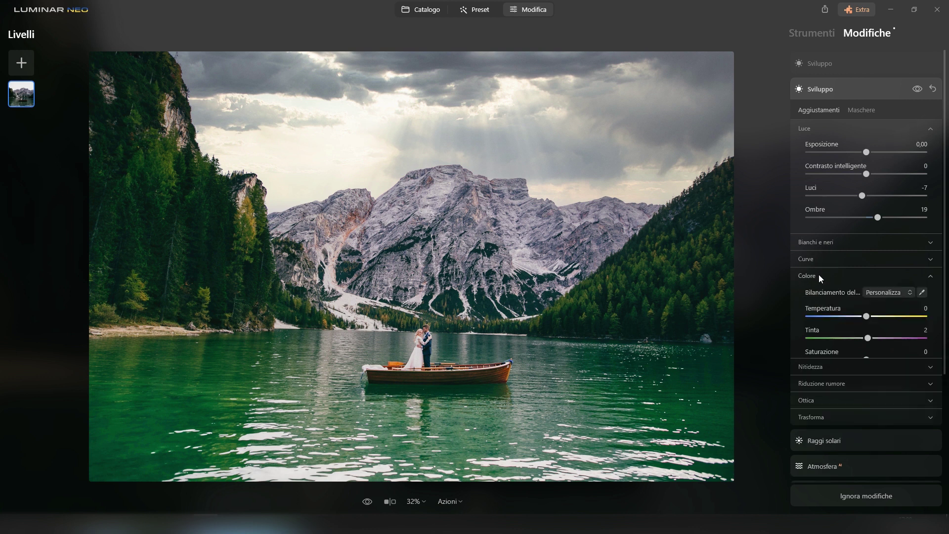
click(861, 340)
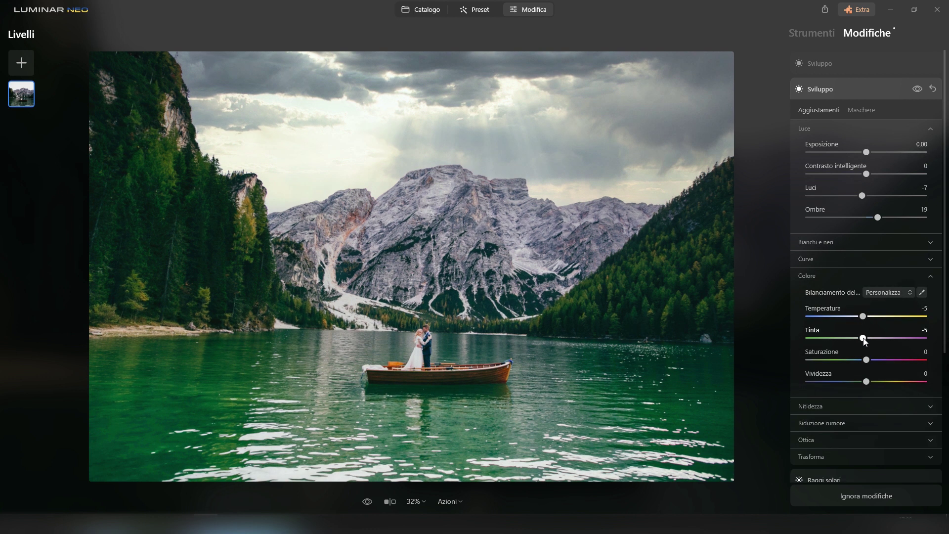
drag(860, 314, 870, 319)
text(1)
key(Return)
- Start a new Sviluppo adjustment on the lake photo and show its masking options
click(813, 33)
click(821, 347)
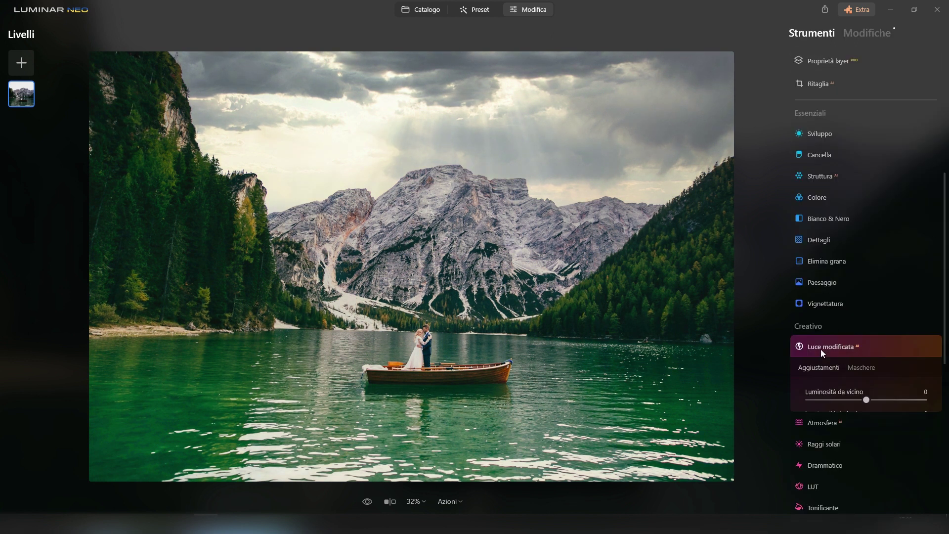
click(822, 345)
click(815, 134)
click(850, 155)
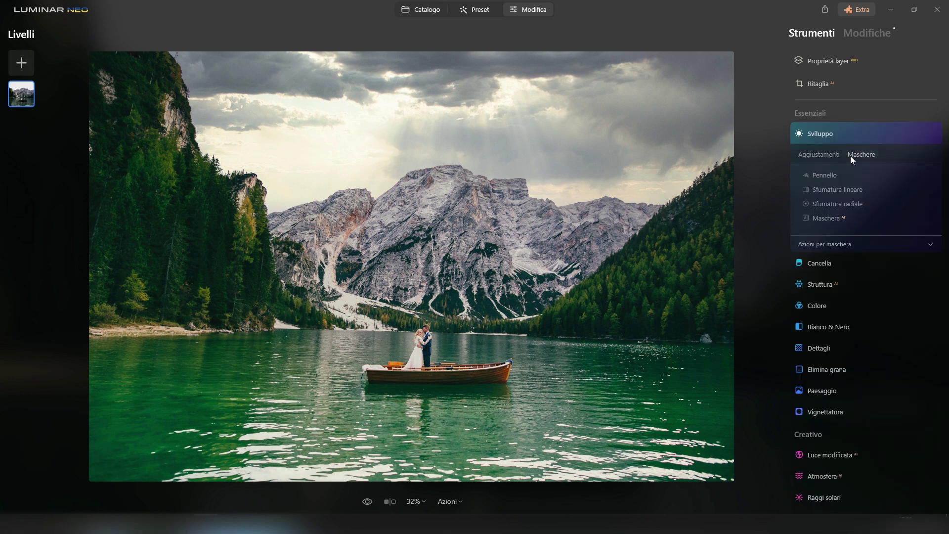
click(842, 224)
click(823, 176)
click(840, 205)
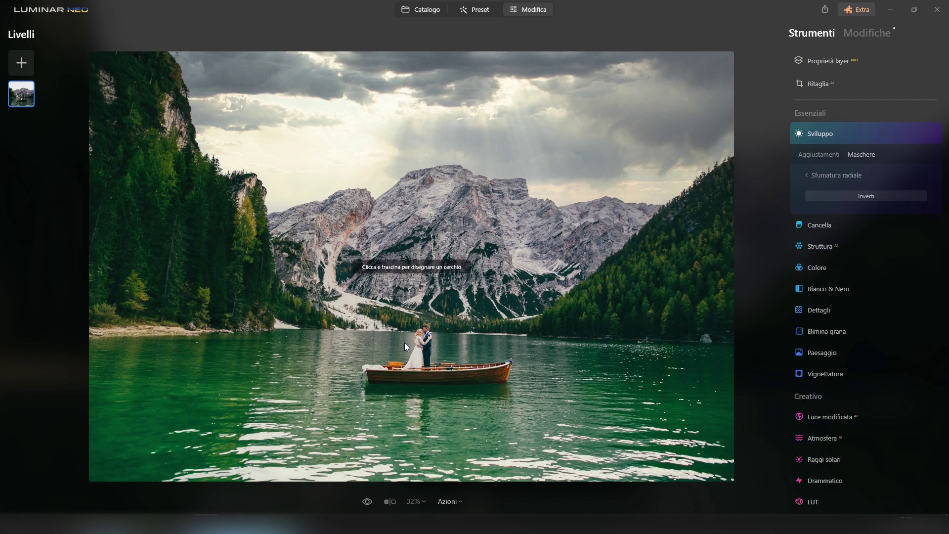
click(833, 166)
- Mask the new Sviluppo adjustment with a linear gradient covering the lake, and set Tinta to 27 and Temperatura to -5
click(830, 189)
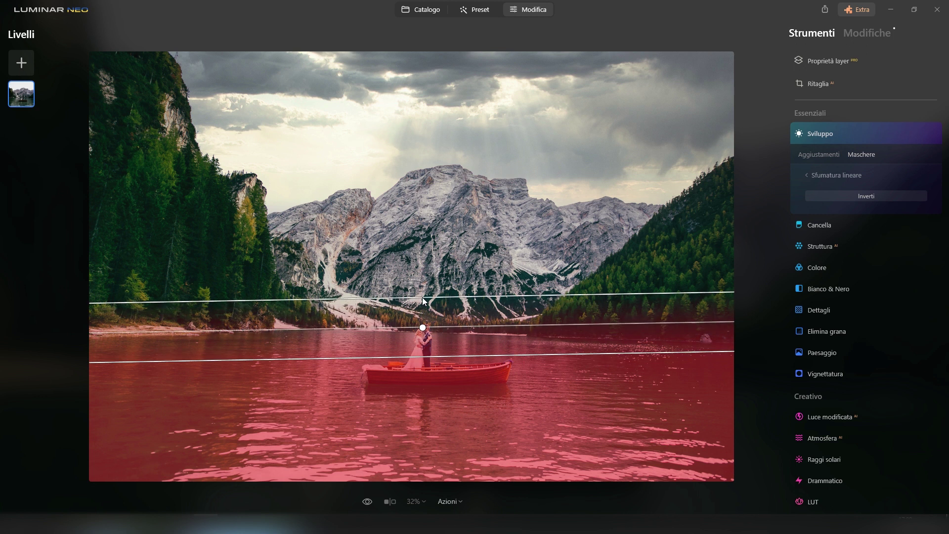
click(803, 154)
scroll(859, 304, down, 5)
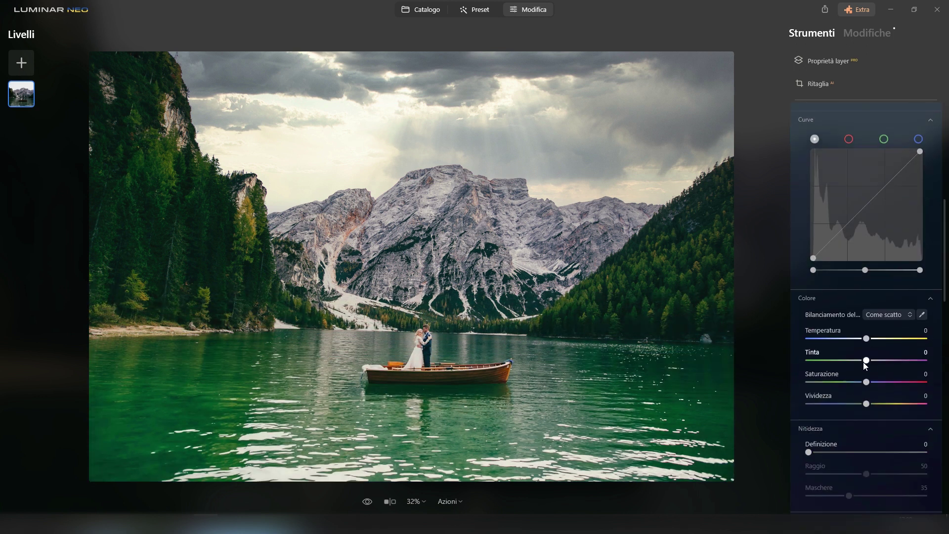
drag(866, 359, 863, 341)
scroll(858, 411, up, 5)
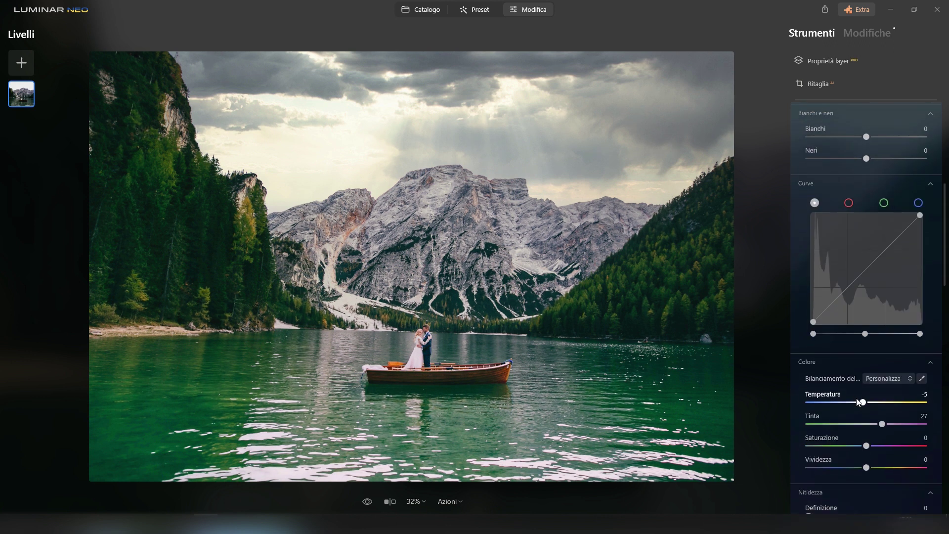
click(885, 198)
- Compare the edited lake photo with its unedited original several times
click(367, 502)
click(367, 502)
click(367, 501)
click(367, 502)
click(367, 501)
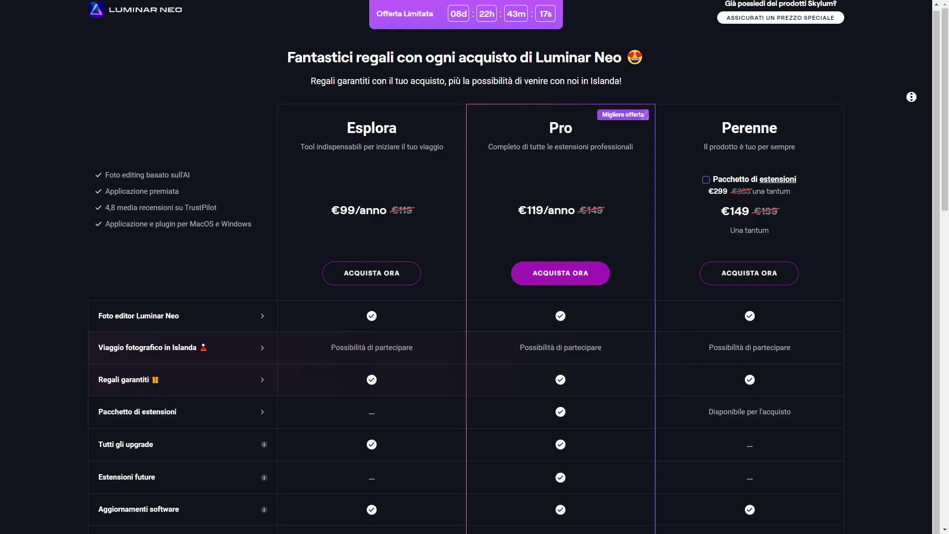
- Review the feature comparison of the Esplora, Pro and Perenne plans on the Luminar Neo pricing web page
scroll(910, 96, down, 2)
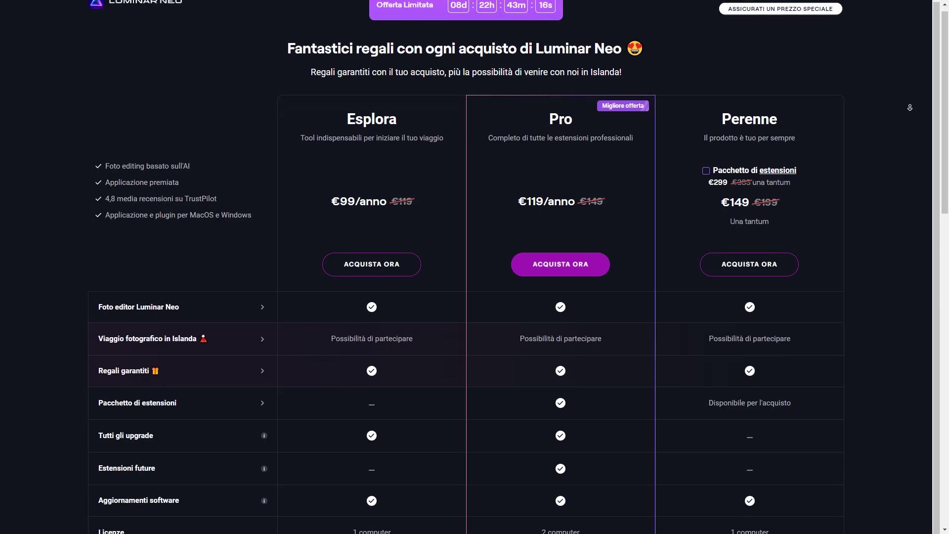
scroll(909, 107, down, 2)
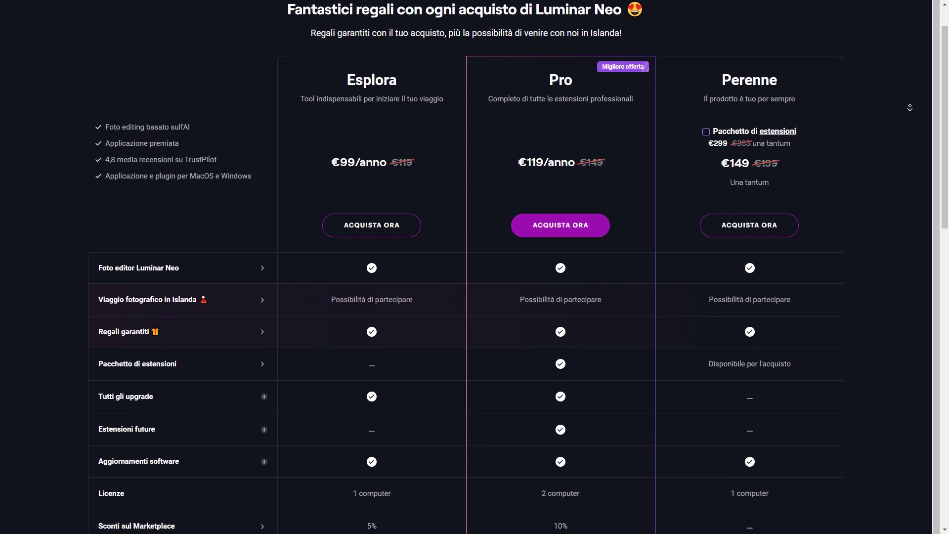
scroll(909, 107, down, 2)
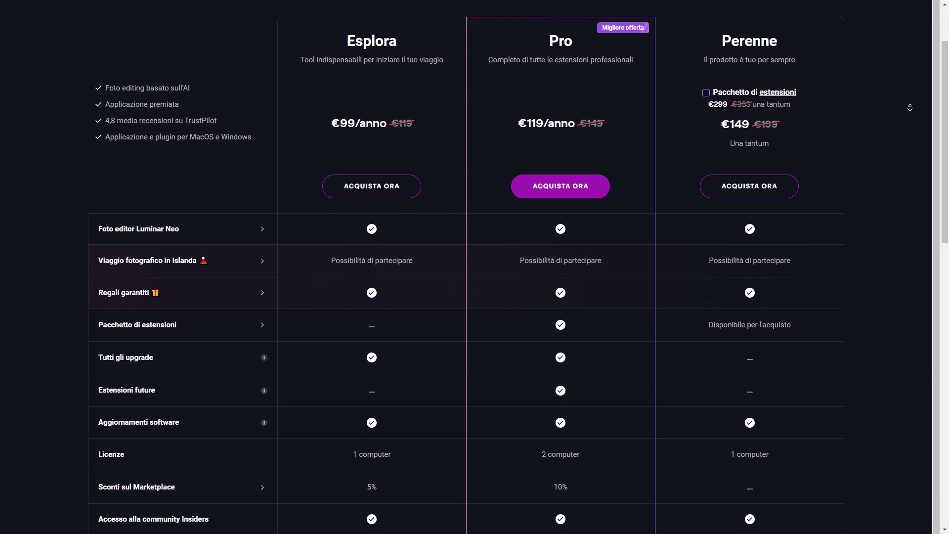
scroll(909, 107, down, 2)
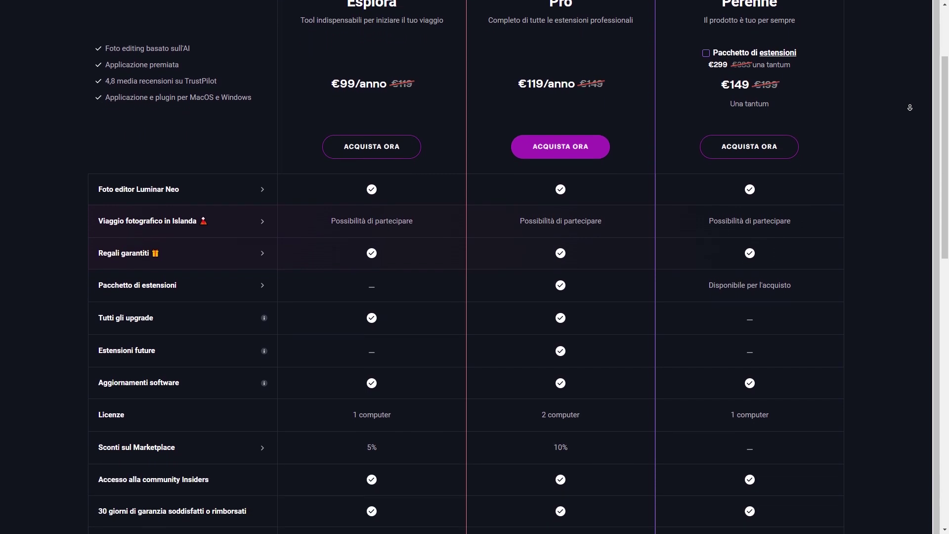
scroll(909, 107, down, 1)
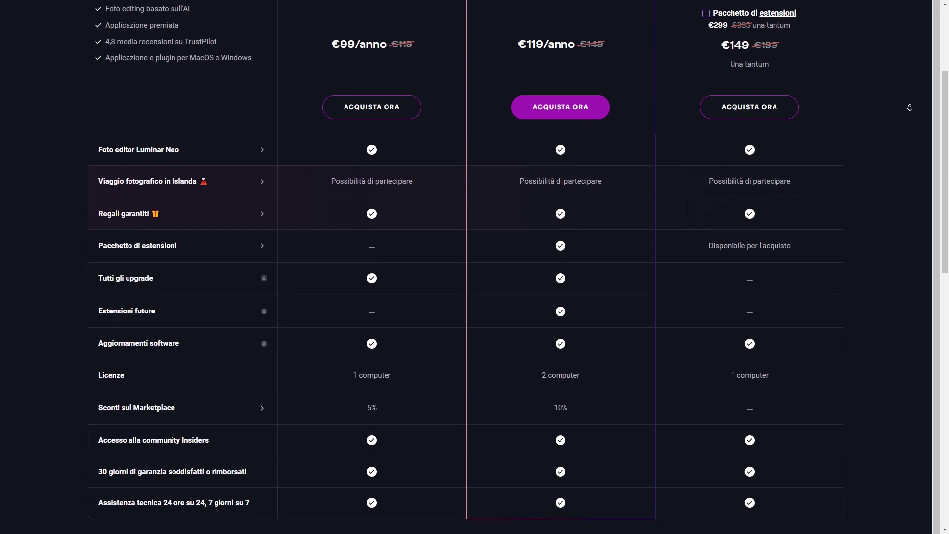